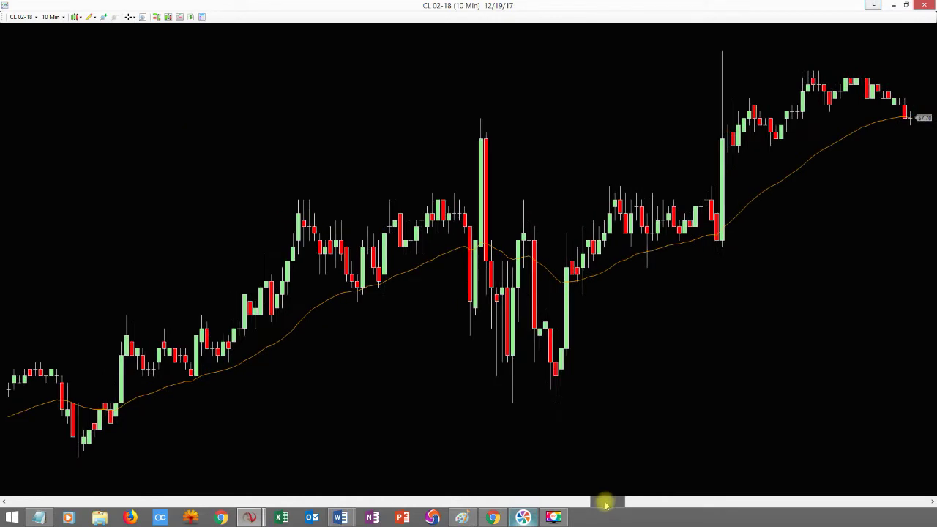
Go back along the CL 02-18 10-minute chart to the sideways price range of 12/14/17.
drag(505, 300, 877, 322)
drag(433, 386, 839, 396)
drag(497, 337, 826, 347)
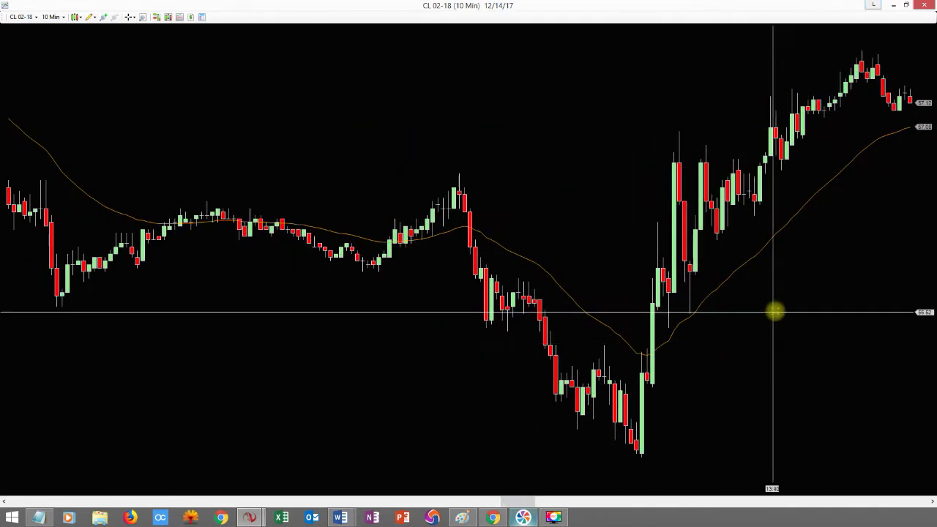
drag(288, 295, 493, 344)
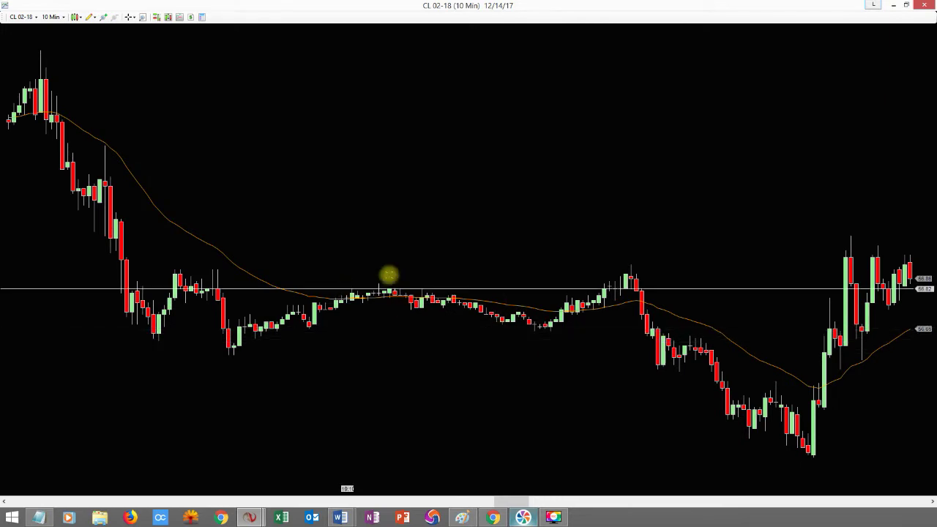
Try to frame the sideways range that follows the sell-off with a rectangle, without keeping it.
click(90, 17)
click(90, 17)
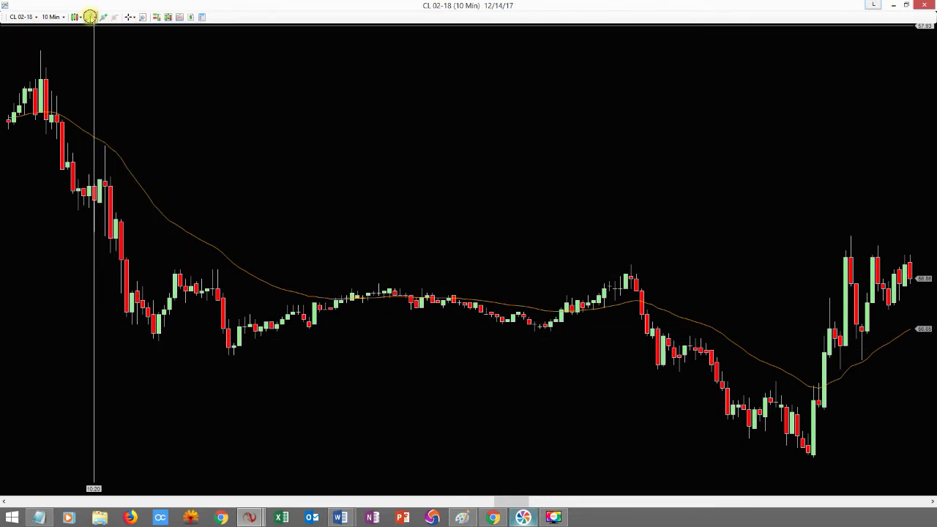
click(87, 17)
click(89, 17)
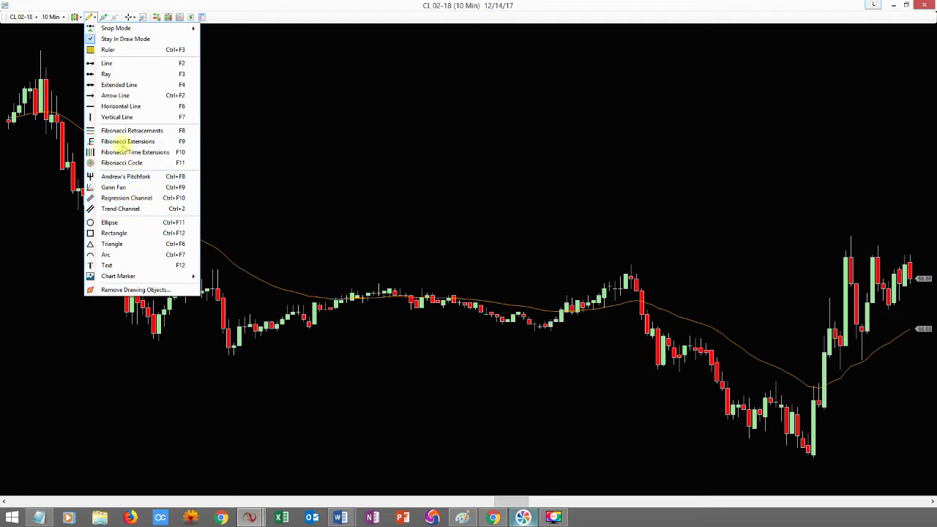
click(129, 233)
click(240, 267)
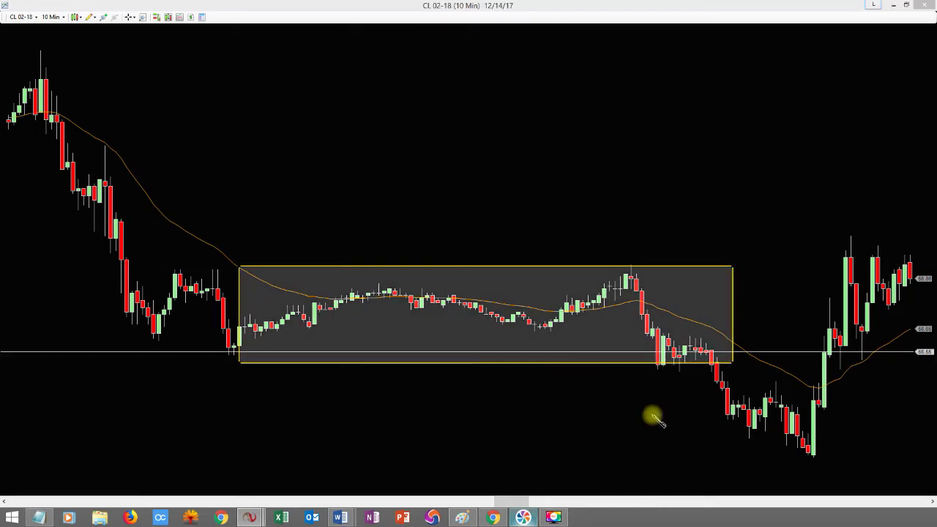
key(Escape)
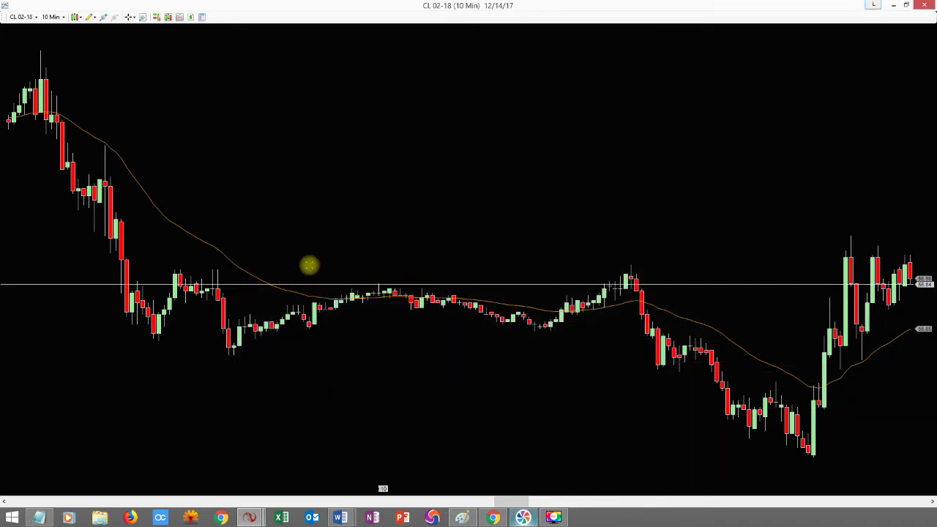
Draw a rectangle around the sideways price range between the sell-off and the next drop on the 12/14/17 chart.
click(91, 17)
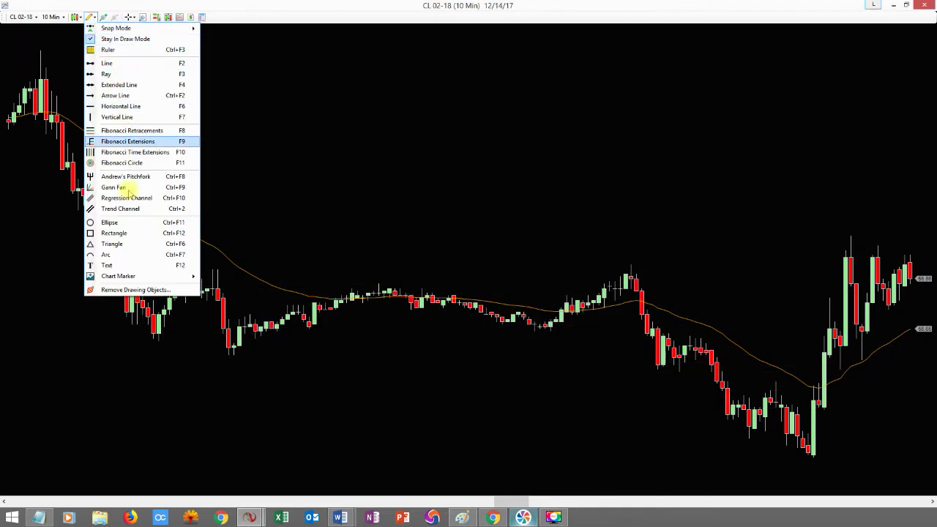
click(117, 234)
mouse_move(223, 268)
mouse_down()
mouse_move(669, 345)
mouse_move(674, 355)
mouse_move(702, 337)
mouse_move(688, 334)
mouse_move(705, 335)
mouse_up()
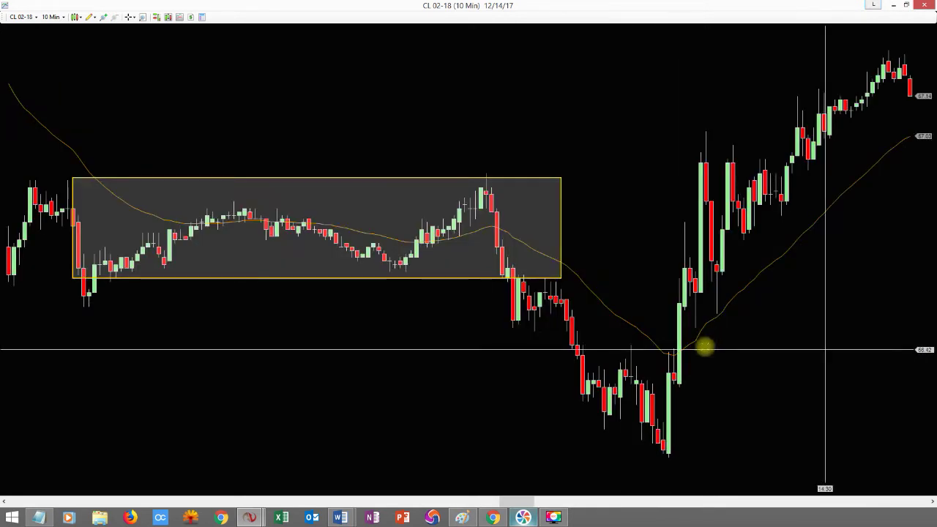
Frame the 12/18/17 consolidation with a rectangle reaching down to about 57.02, plus a second rectangle over its upper half.
scroll(704, 347, down, 15)
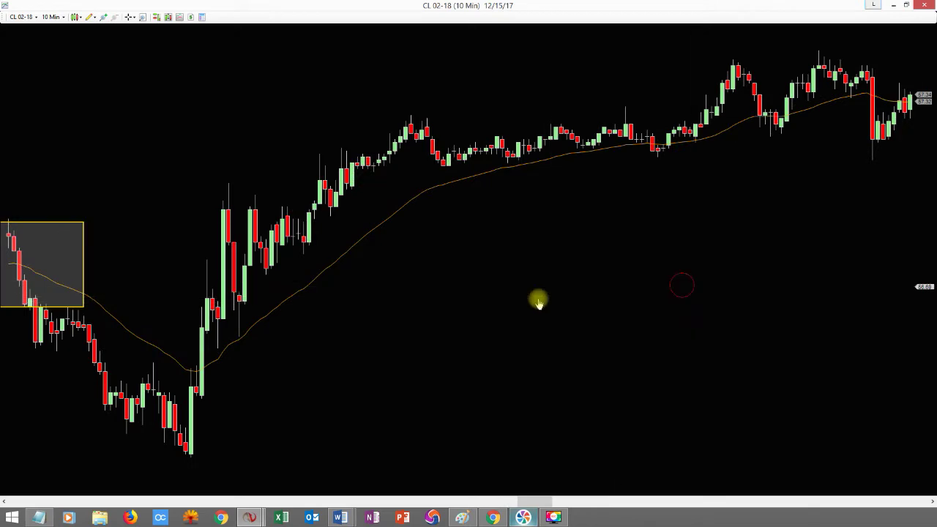
scroll(497, 255, down, 10)
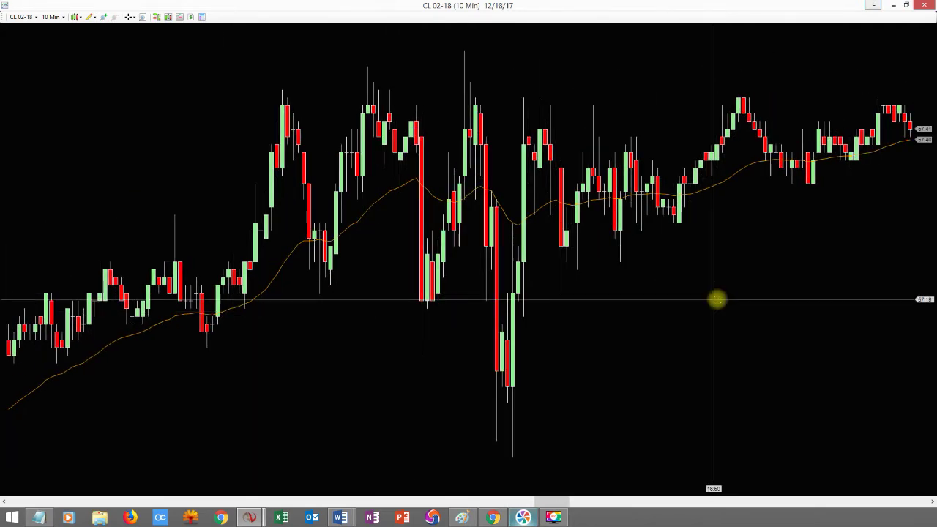
scroll(649, 313, down, 5)
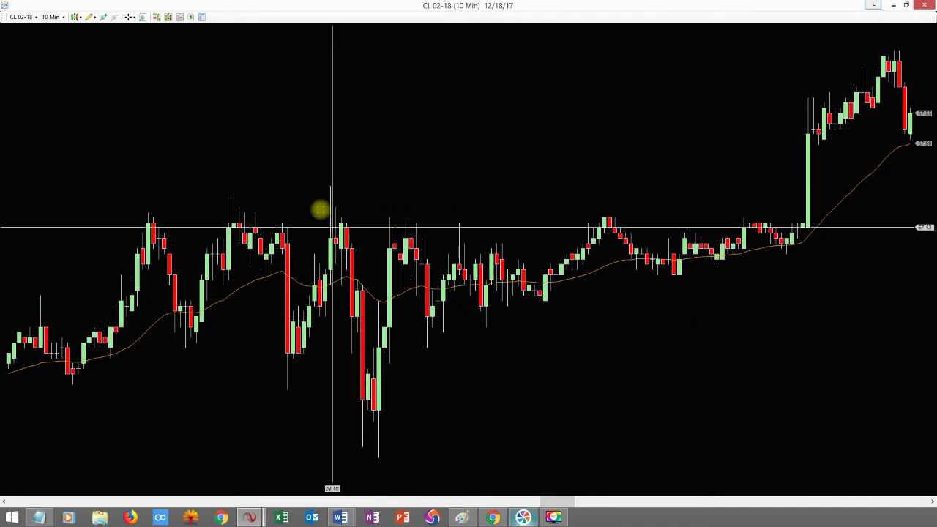
click(89, 17)
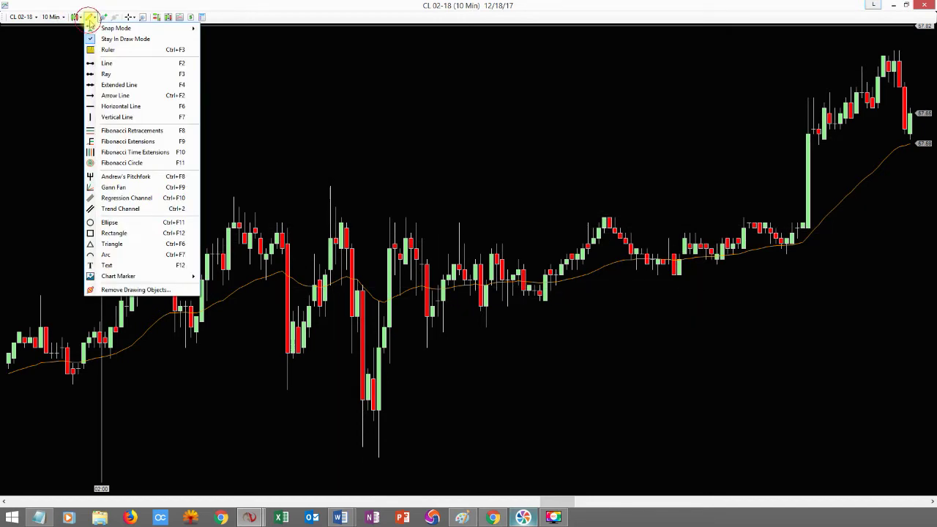
click(115, 233)
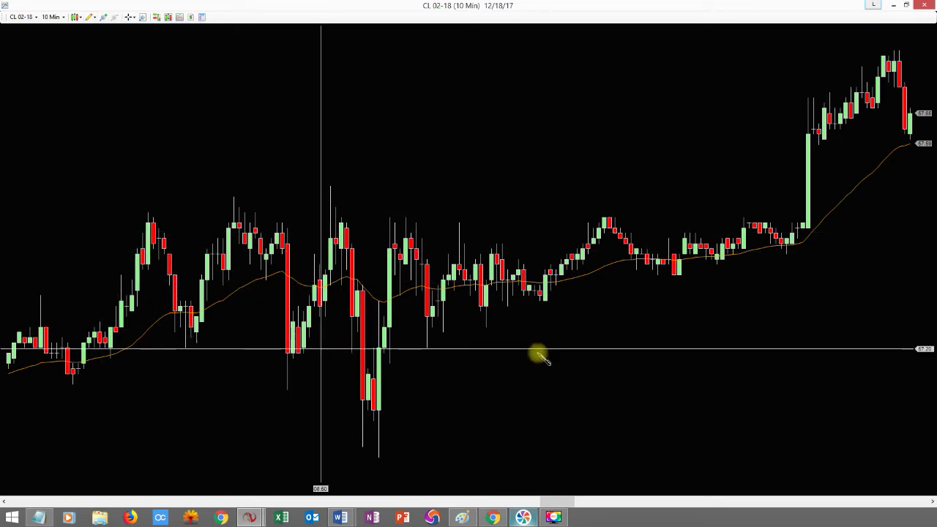
mouse_move(139, 189)
mouse_down()
mouse_move(730, 312)
mouse_move(817, 310)
mouse_move(823, 340)
mouse_up()
drag(850, 385, 845, 442)
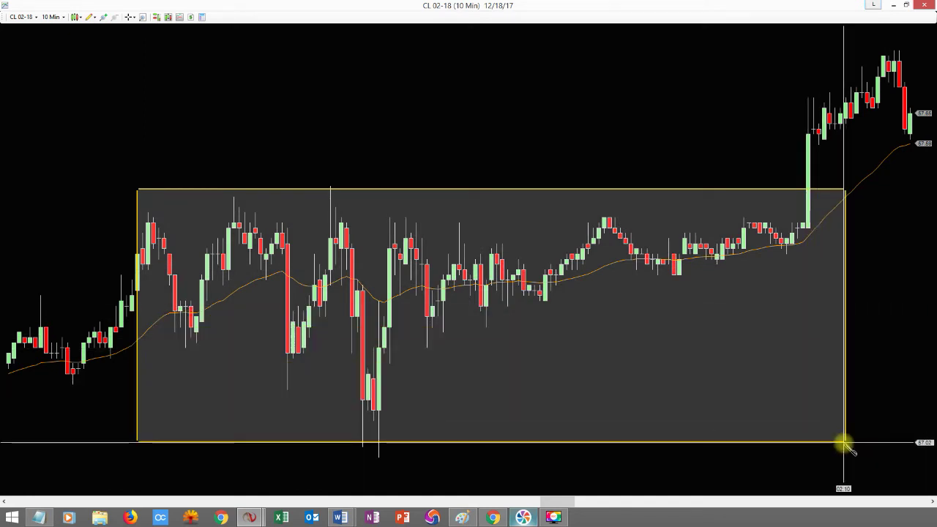
drag(136, 191, 845, 311)
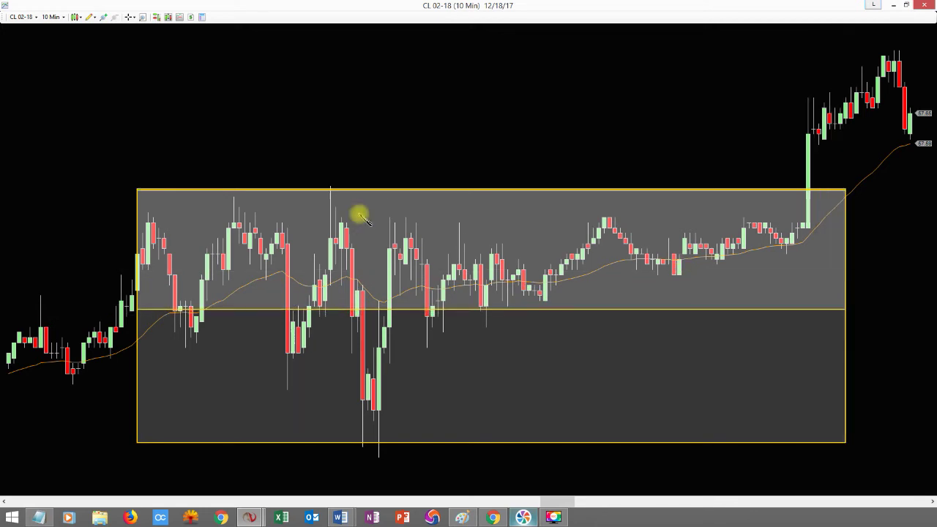
Draw a short horizontal line at about 57.66, near the highs of the breakout above the two rectangles.
drag(253, 109, 315, 122)
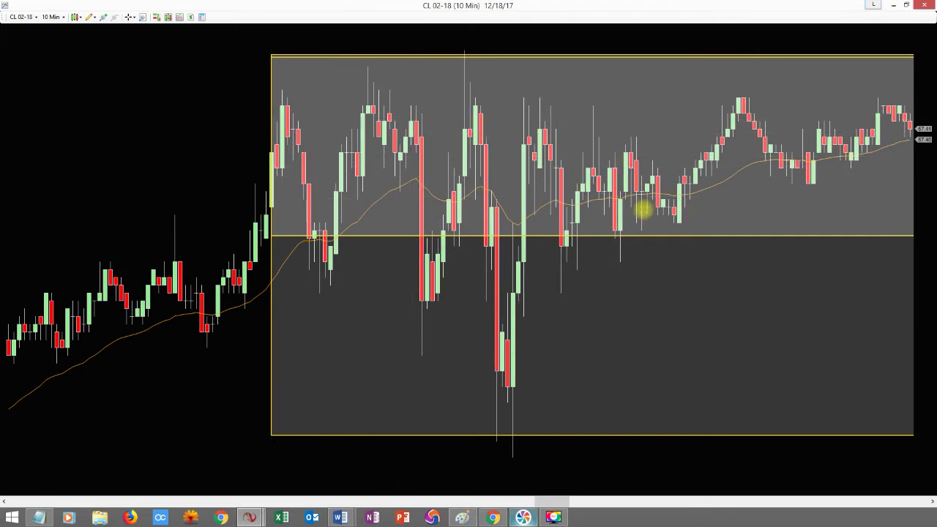
click(932, 501)
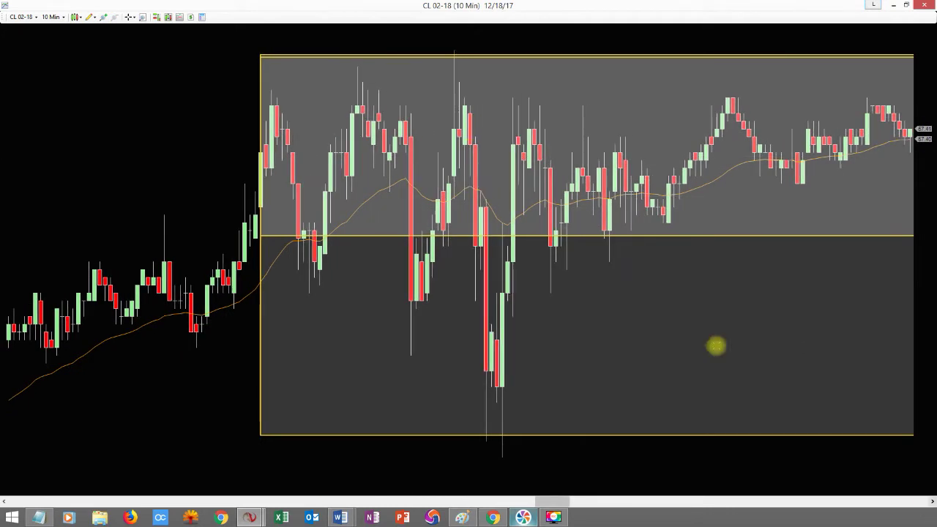
click(931, 502)
click(931, 502)
click(931, 502)
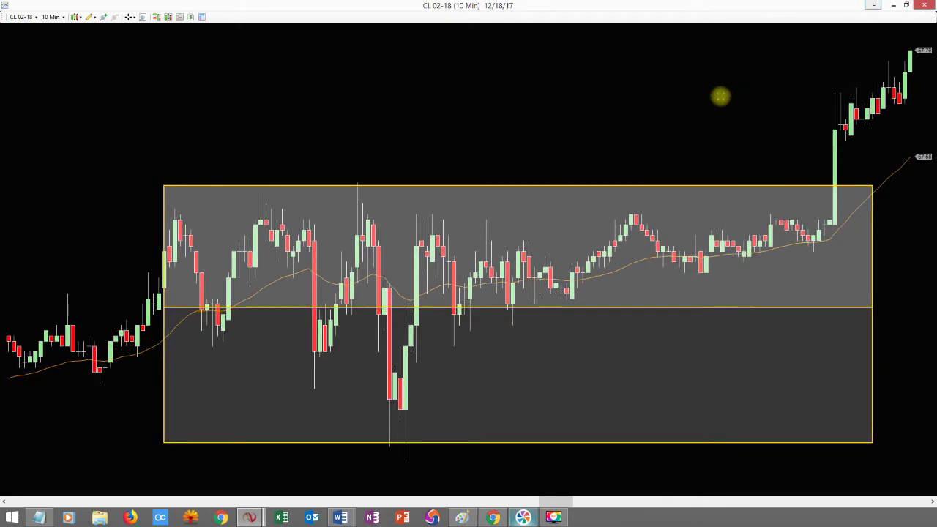
drag(686, 107, 721, 78)
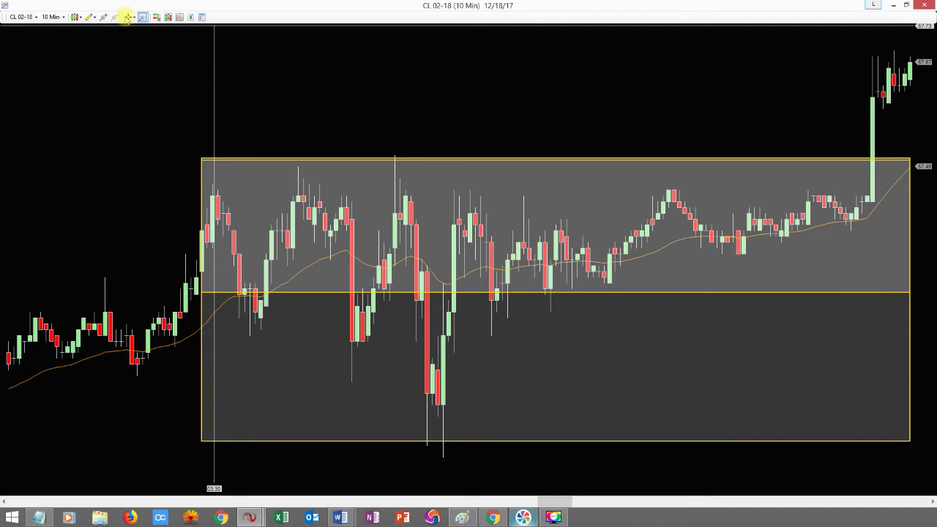
click(130, 17)
click(89, 17)
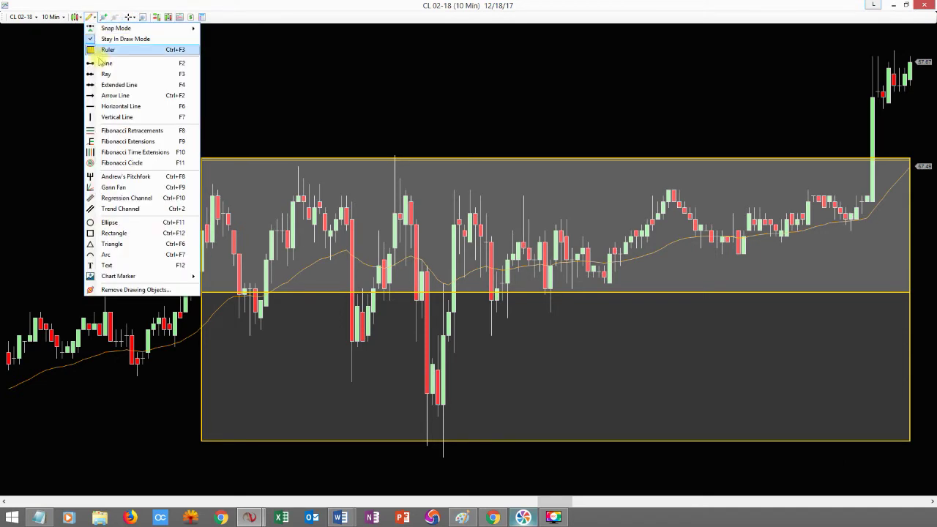
click(107, 74)
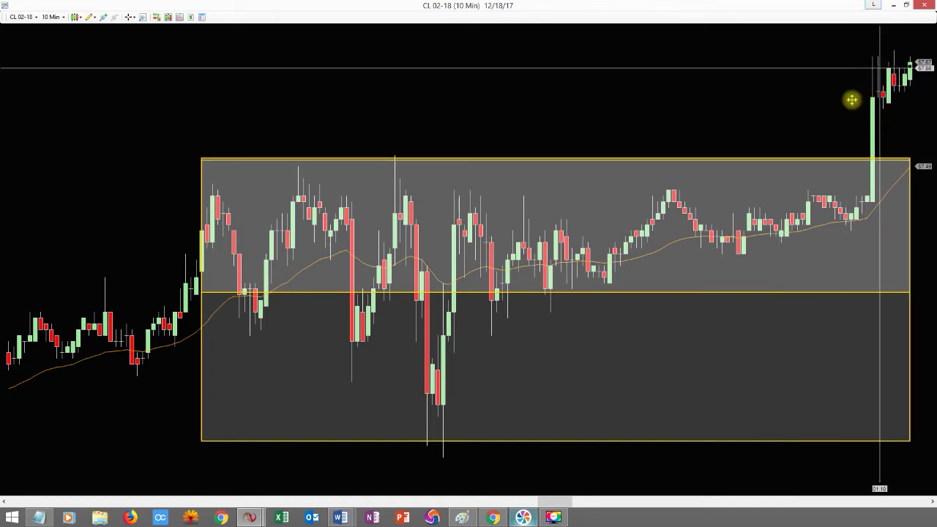
Set the color of the new horizontal line to Cornsilk.
double_click(663, 293)
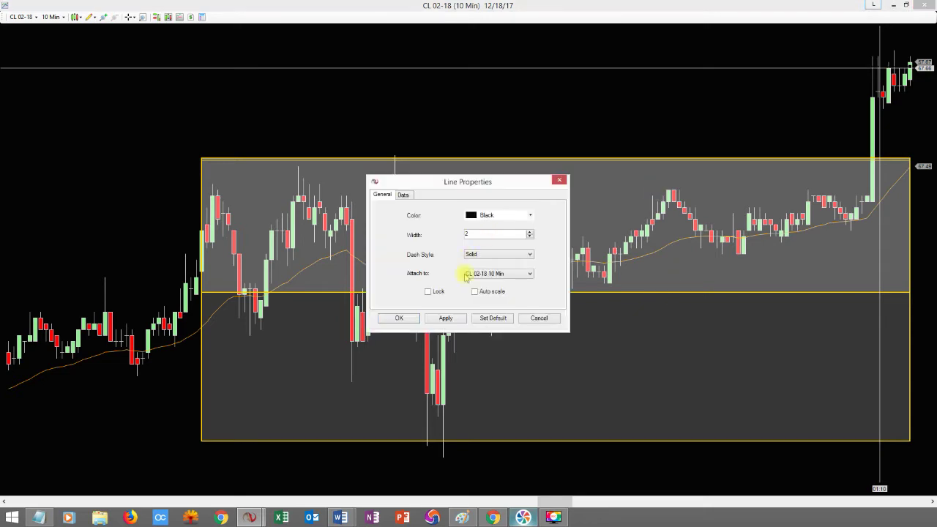
click(498, 216)
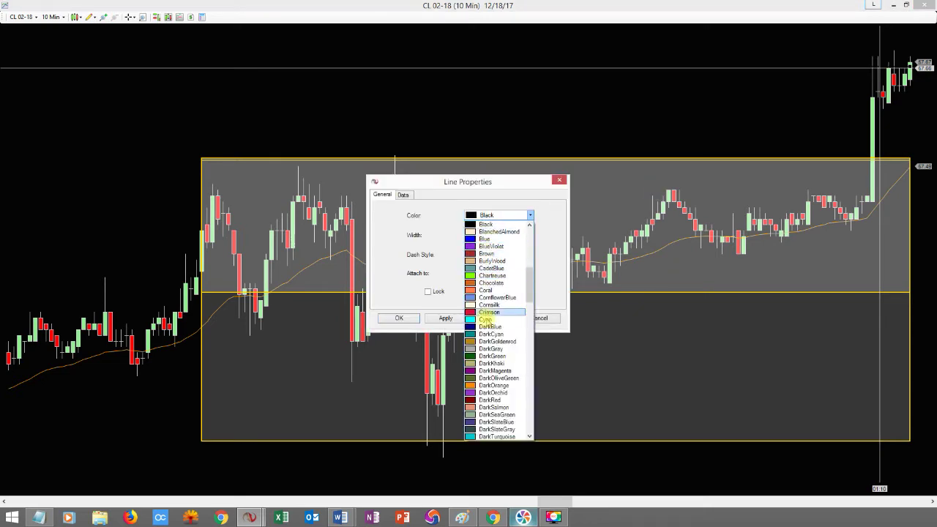
click(487, 304)
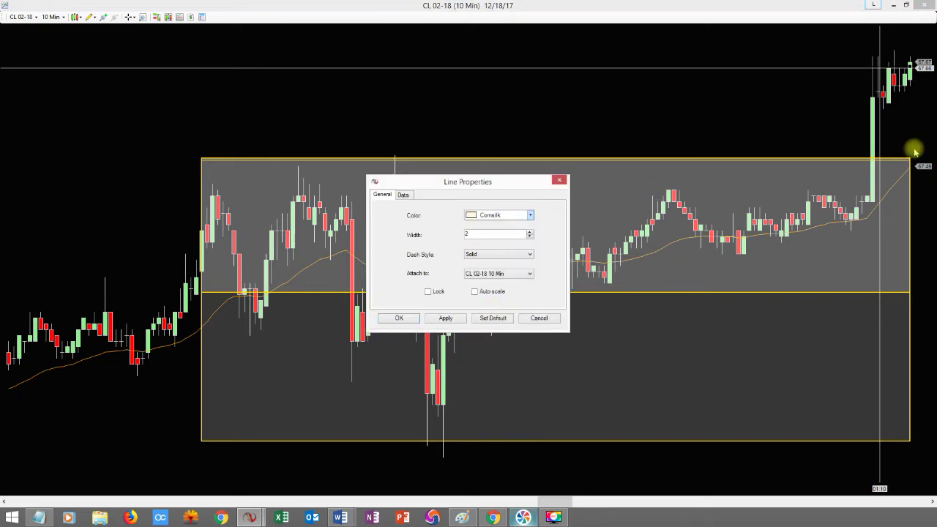
click(401, 319)
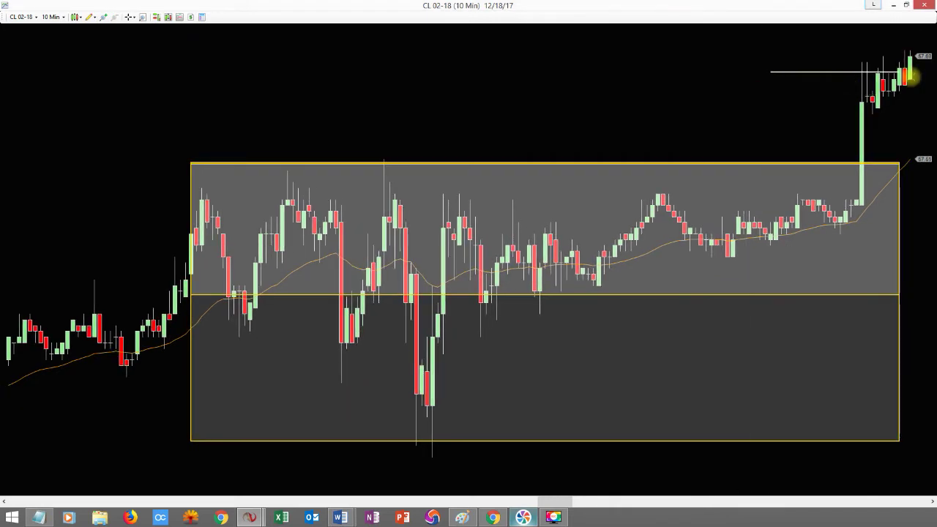
Advance through the candles after the breakout and examine how price behaves around the line, the moving average and the range's upper edge.
mouse_move(739, 105)
mouse_down()
mouse_move(762, 109)
mouse_move(740, 109)
mouse_up()
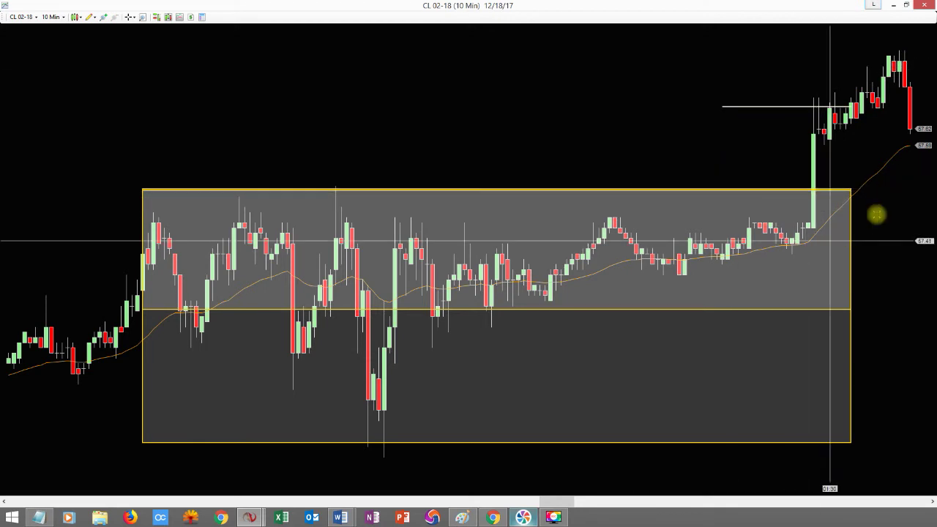
drag(852, 148, 833, 149)
drag(598, 159, 563, 161)
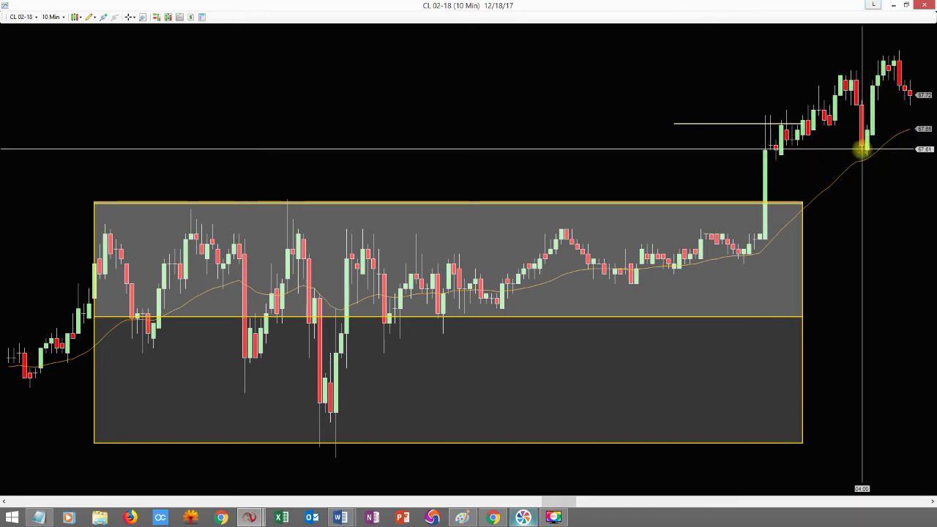
drag(897, 345, 851, 346)
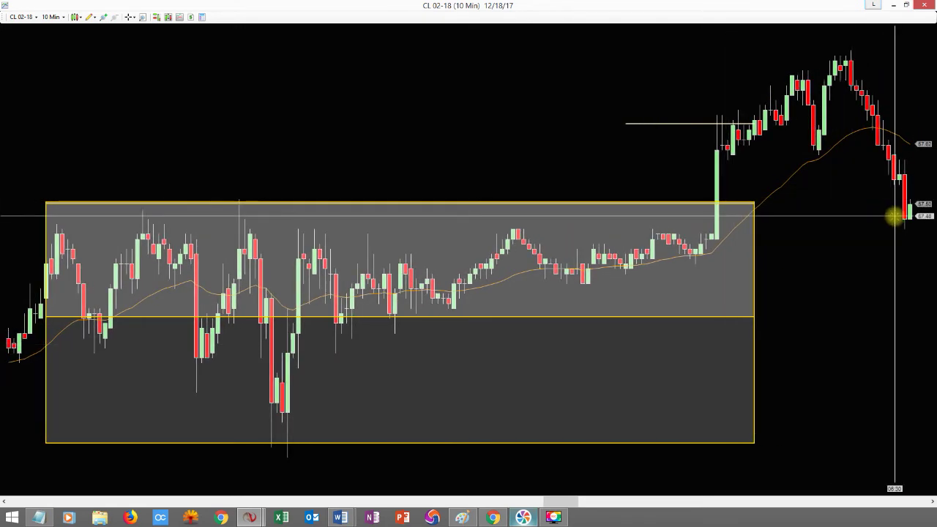
key(Right)
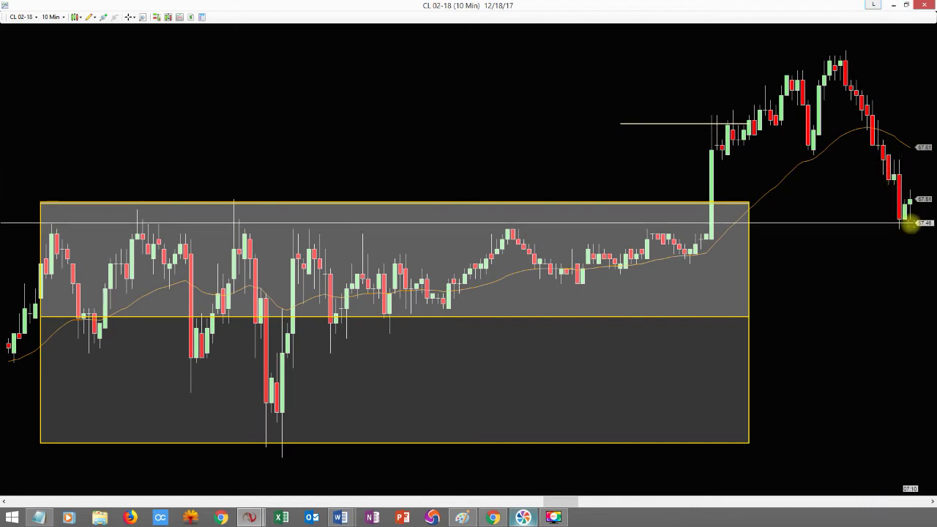
key(Right)
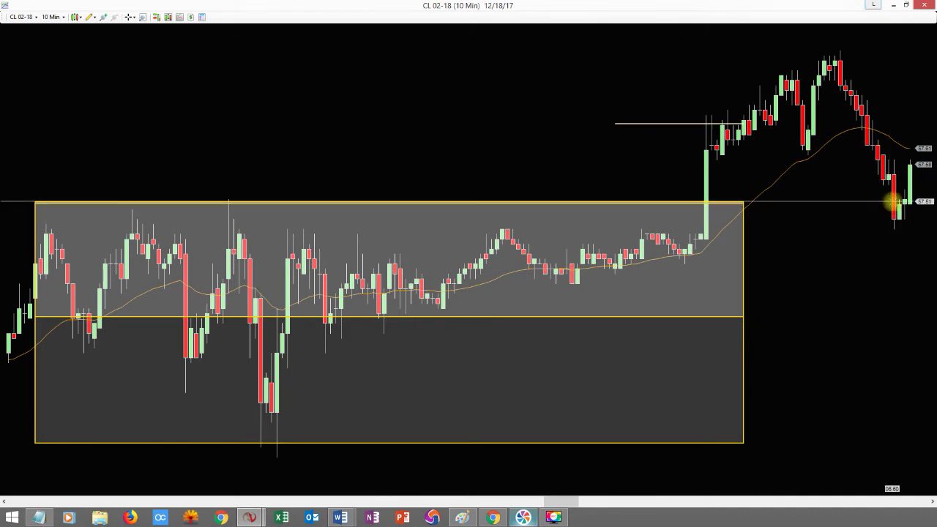
drag(872, 226, 805, 227)
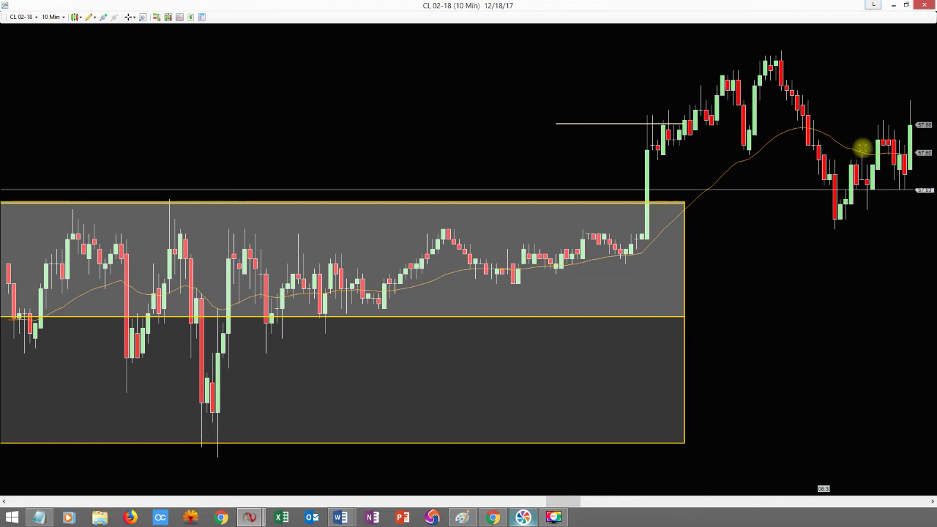
drag(854, 257, 820, 209)
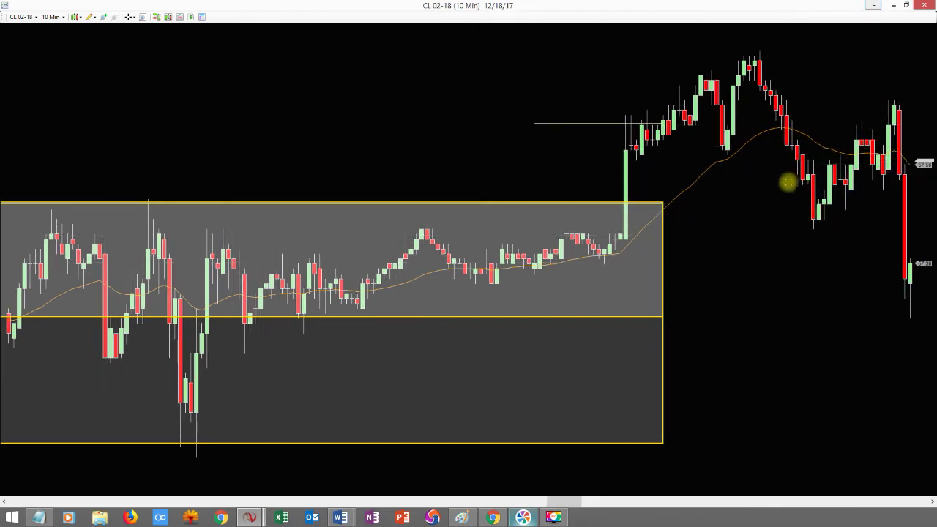
middle_click(833, 161)
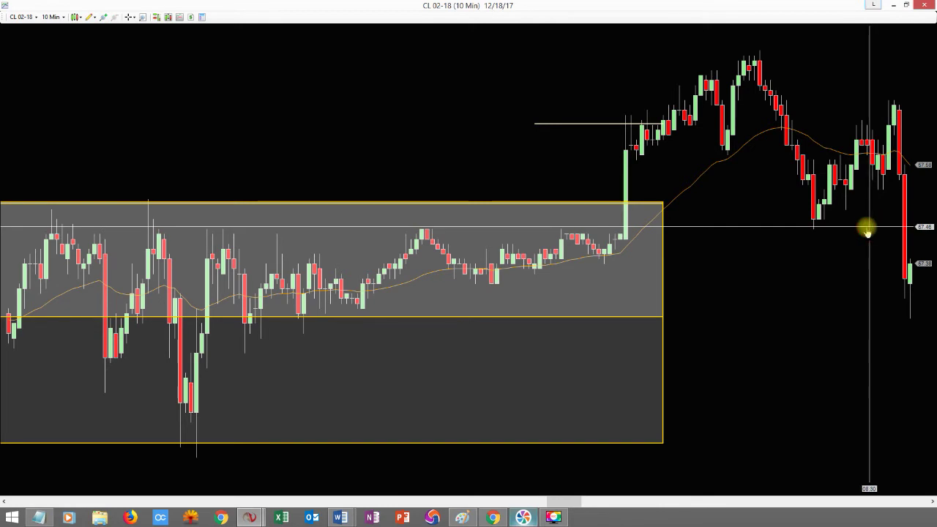
key(Right)
key(Right)
scroll(838, 259, down, 3)
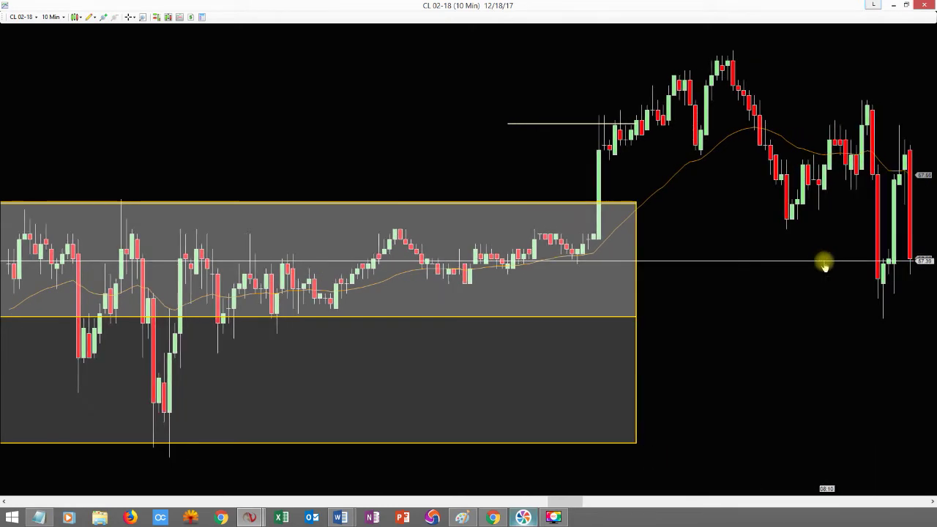
scroll(807, 227, down, 4)
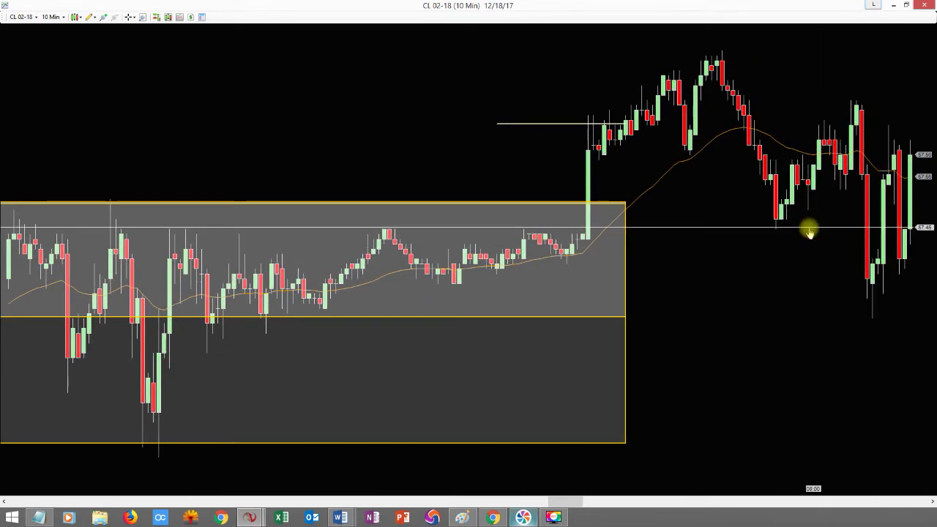
Follow the candles past the breakout and examine the sharp drop against the larger rectangle's lower edge and the earlier range lows.
scroll(805, 274, down, 4)
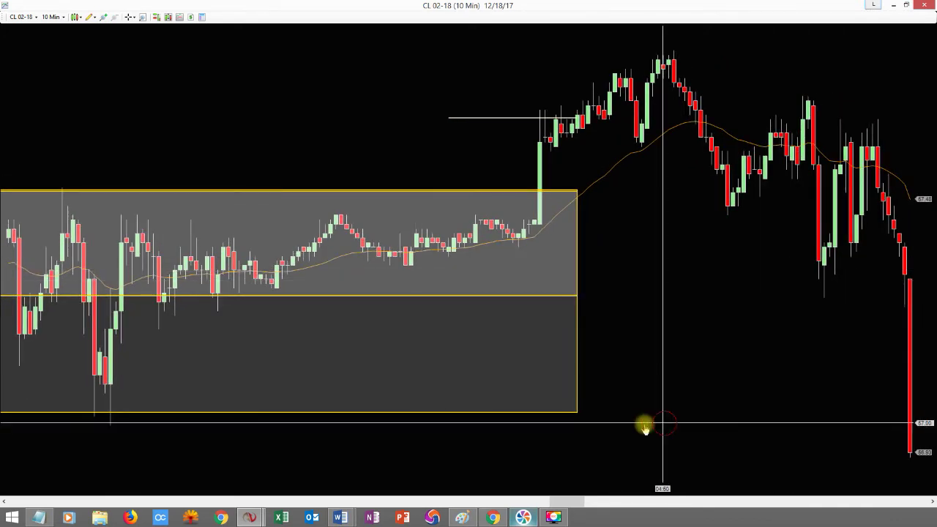
scroll(630, 426, down, 6)
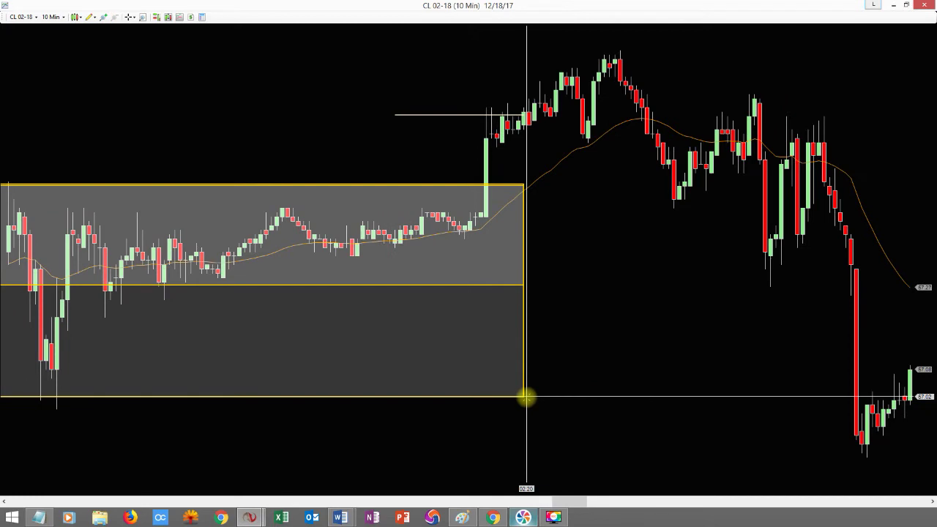
drag(711, 399, 637, 403)
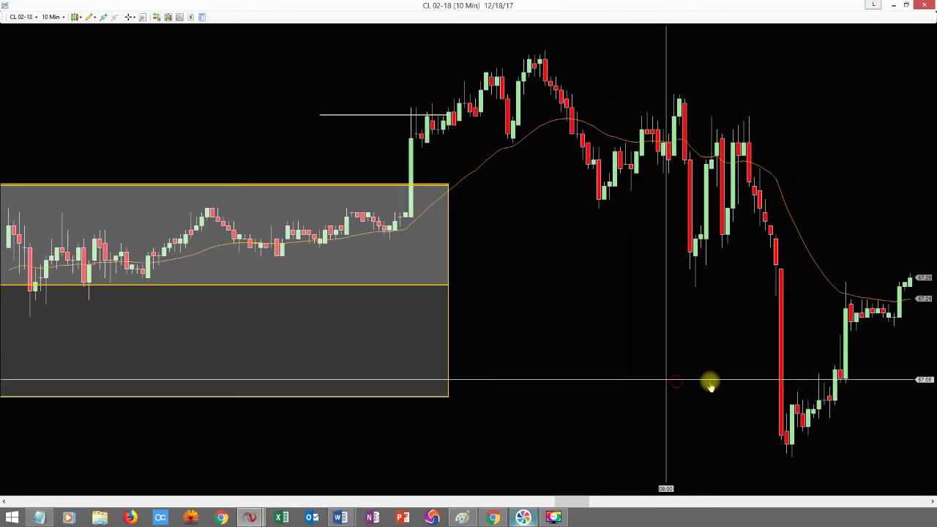
scroll(710, 383, up, 15)
drag(734, 404, 673, 403)
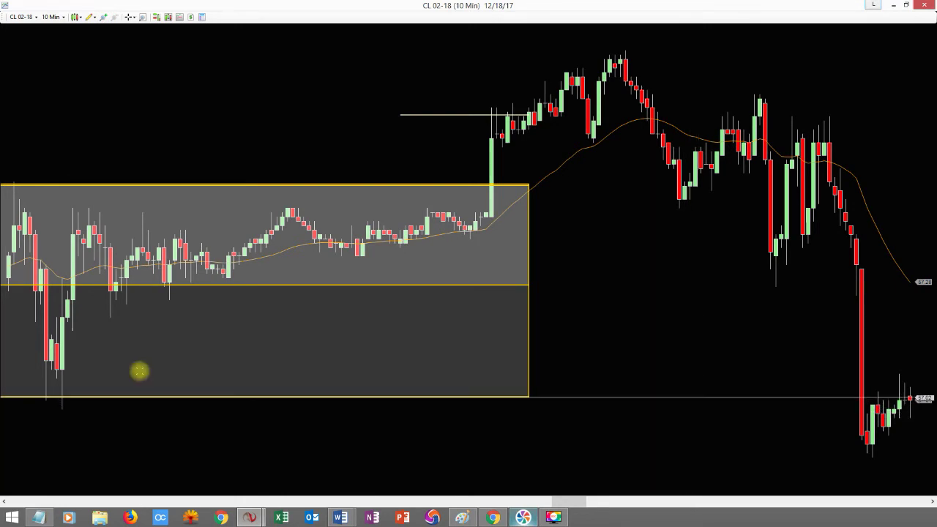
drag(306, 404, 627, 396)
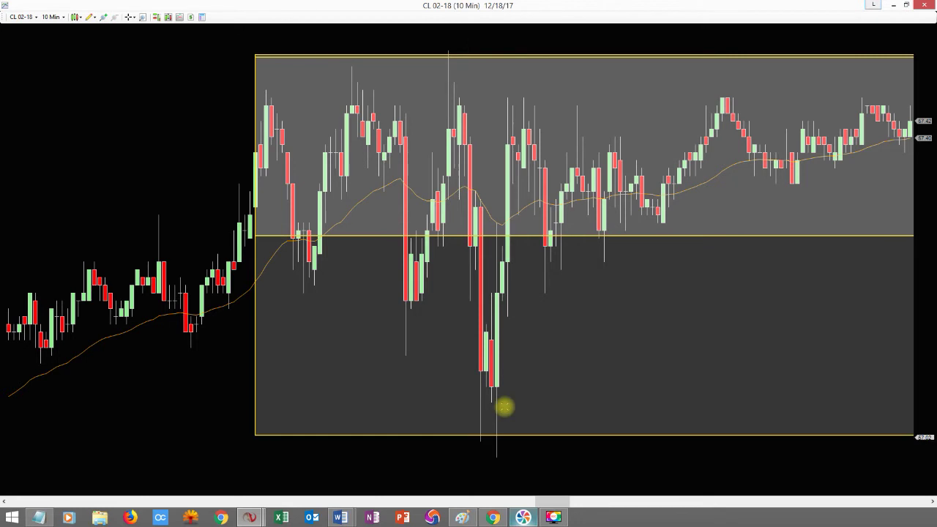
Draw a horizontal line across the chart at about 57.02, along the larger rectangle's lower edge.
middle_click(493, 454)
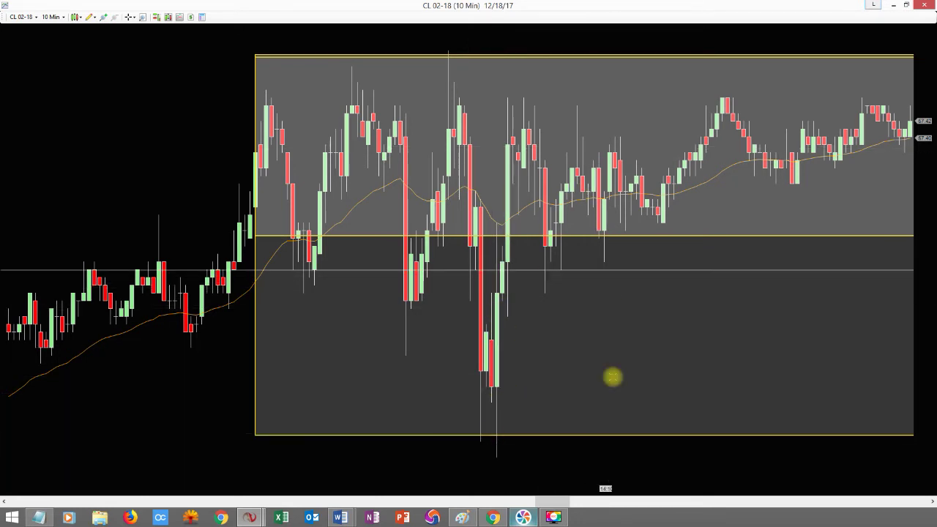
click(92, 17)
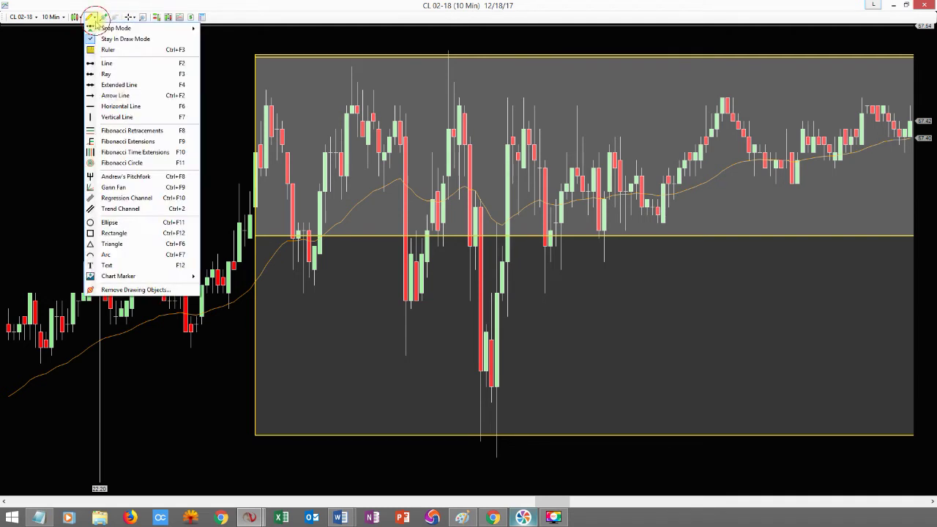
click(121, 107)
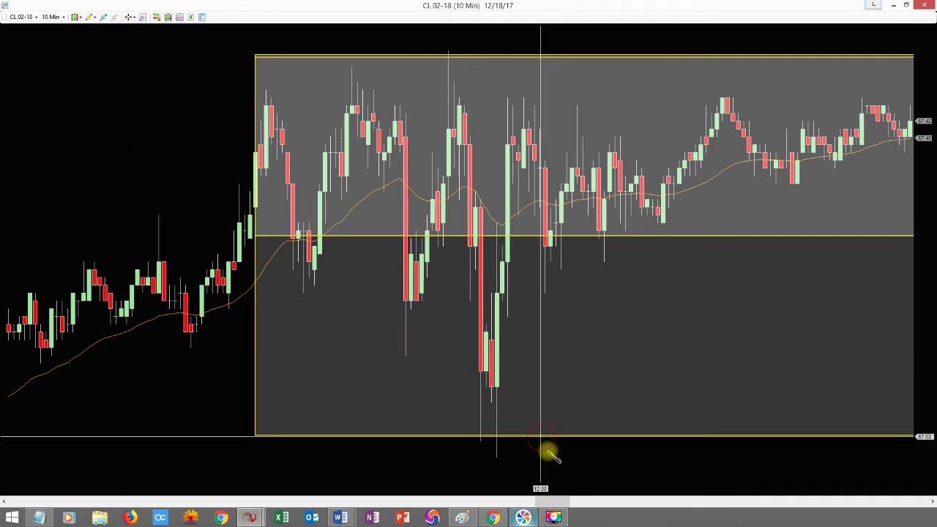
click(608, 468)
drag(617, 446, 485, 446)
Examine how price reacts around the dashed 57.02 line and the moving average after the sharp drop.
drag(879, 364, 606, 381)
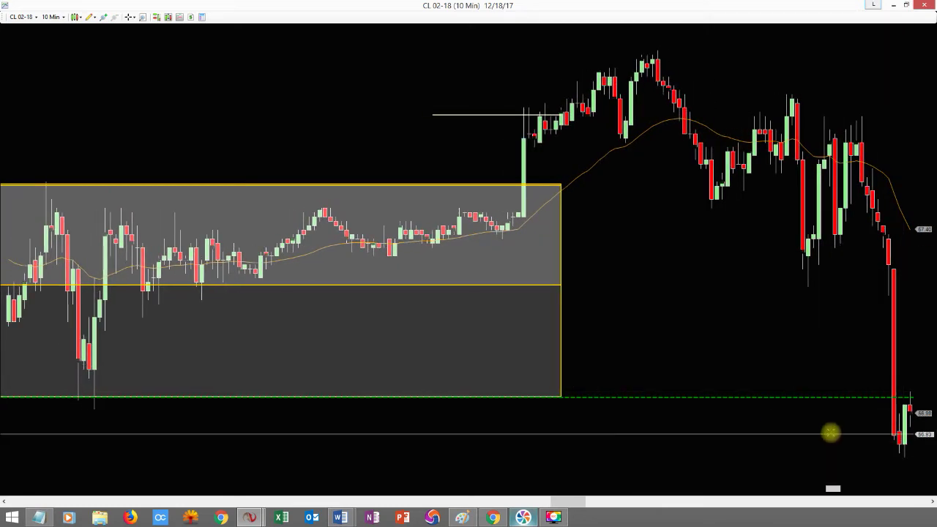
drag(800, 359, 773, 362)
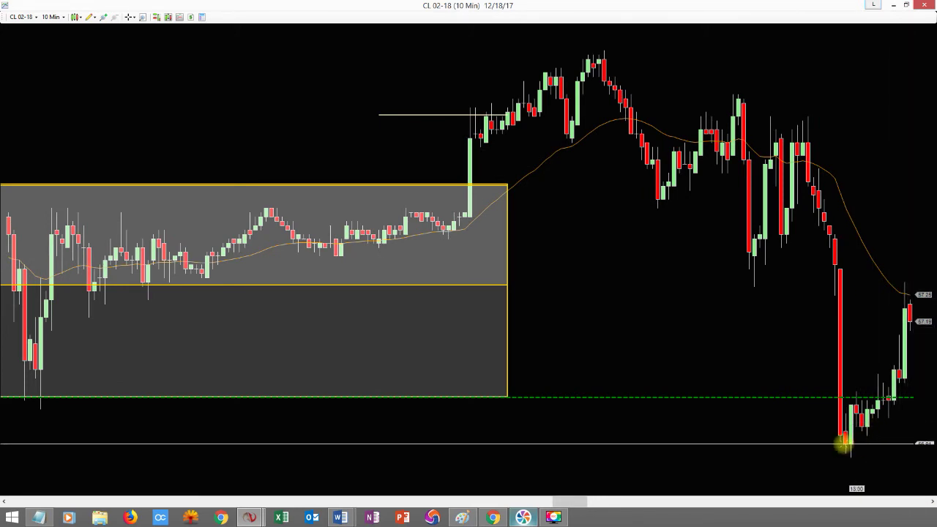
drag(791, 441, 825, 450)
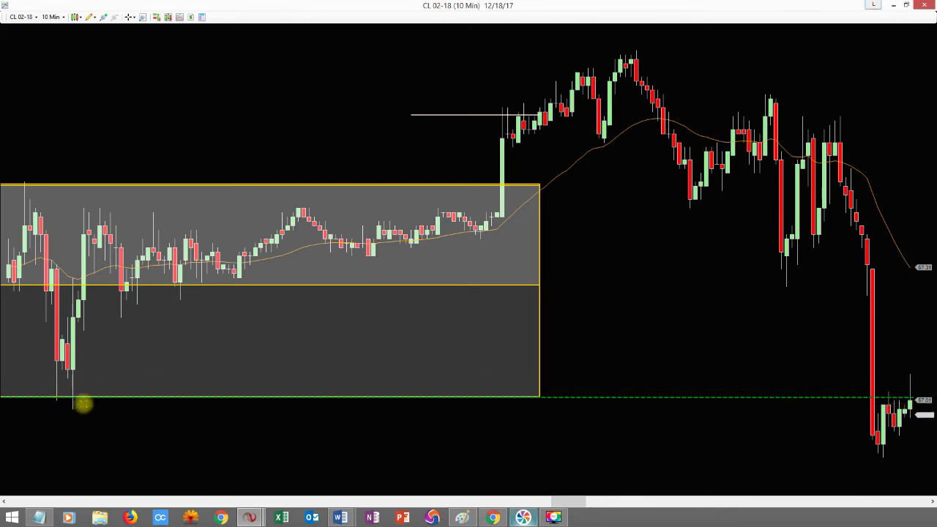
drag(787, 443, 739, 439)
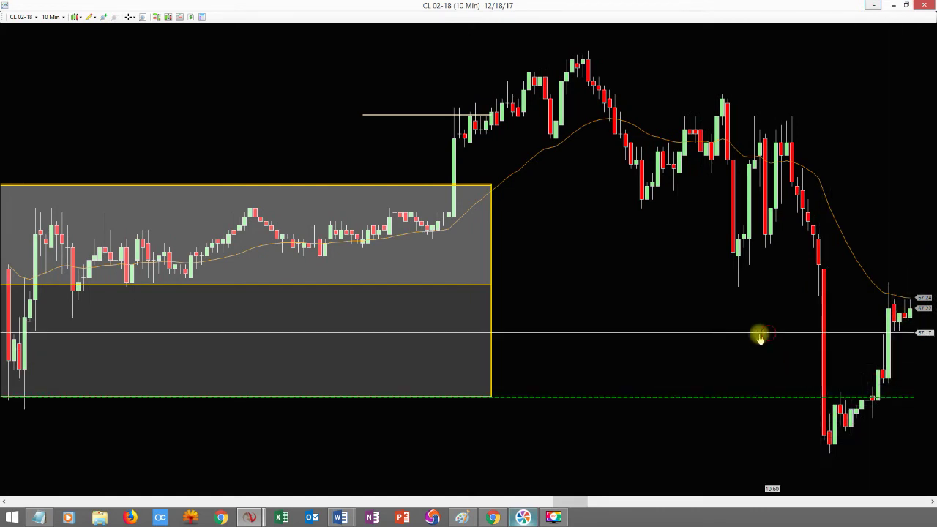
scroll(759, 330, down, 8)
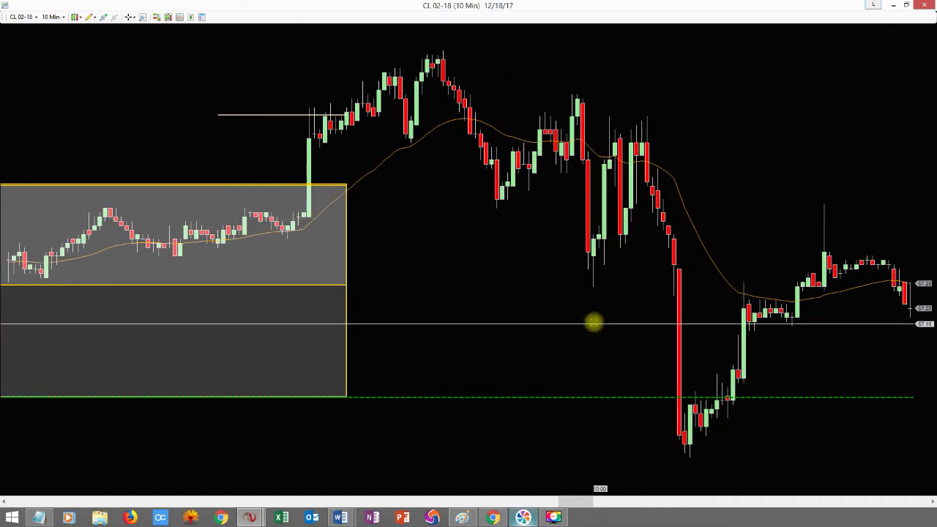
scroll(577, 320, down, 2)
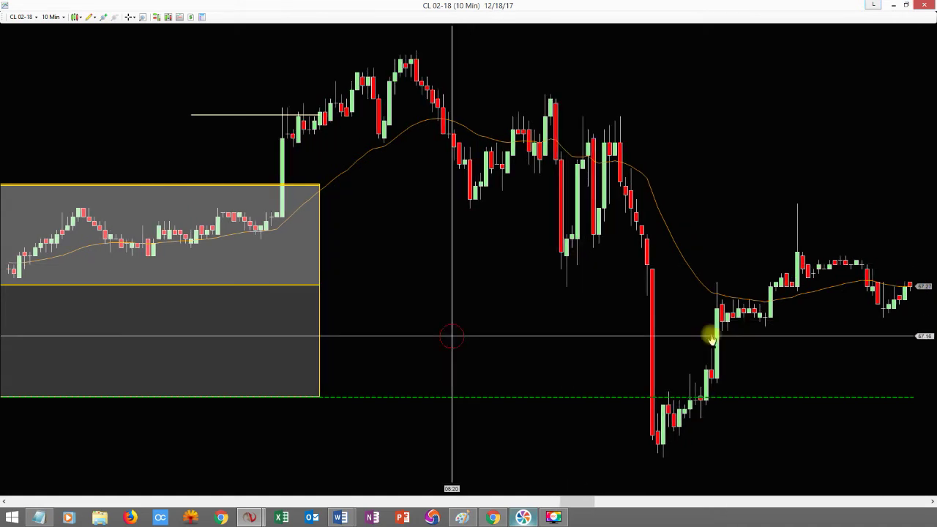
Draw a rectangle around the price swings between the upside breakout and the sharp drop, with its top just above the highest candles.
scroll(712, 339, up, 10)
scroll(767, 328, down, 3)
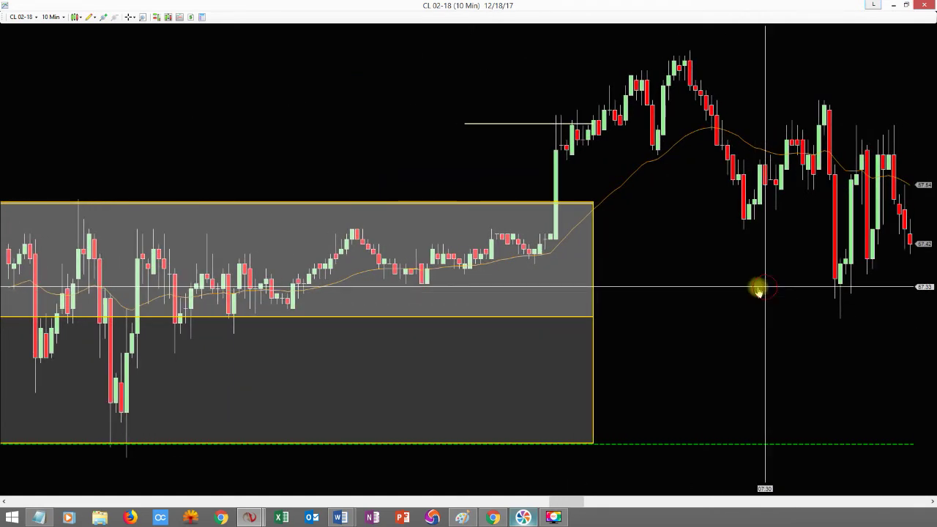
scroll(759, 291, down, 1)
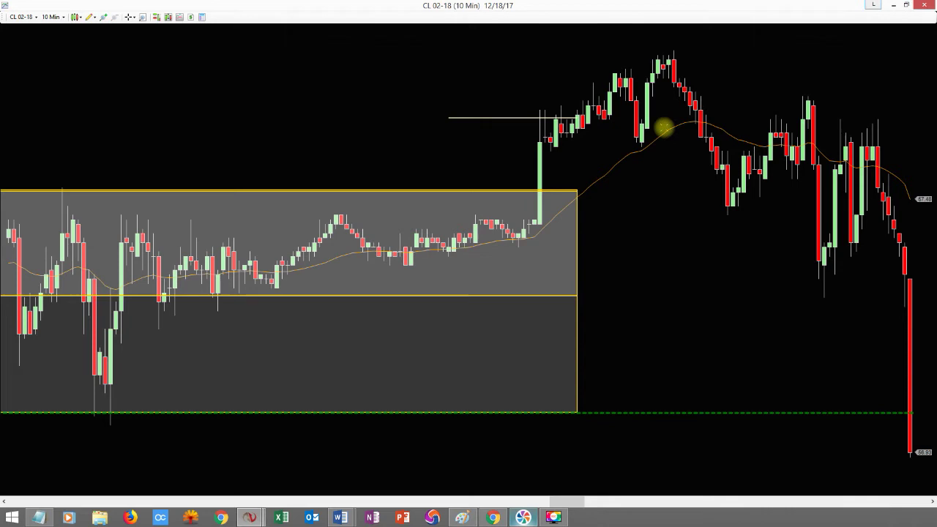
click(92, 17)
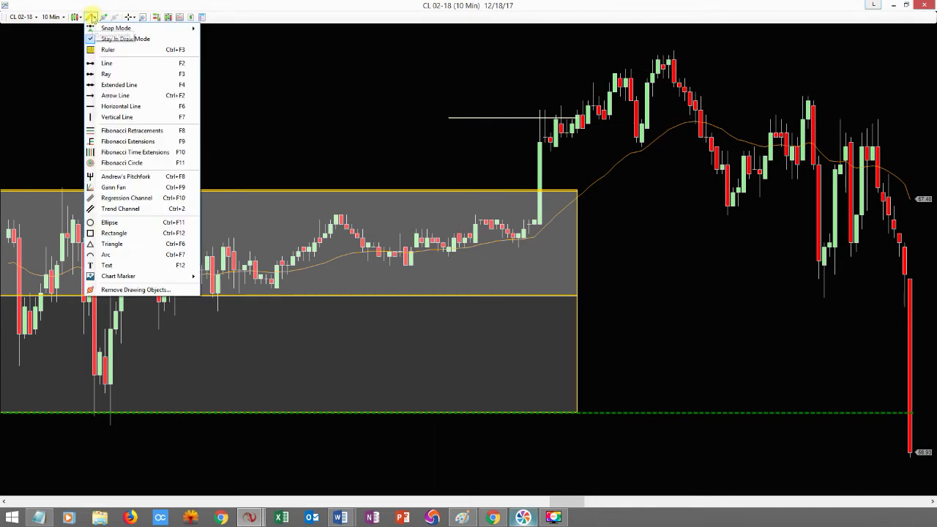
click(114, 232)
click(454, 46)
click(883, 307)
click(904, 272)
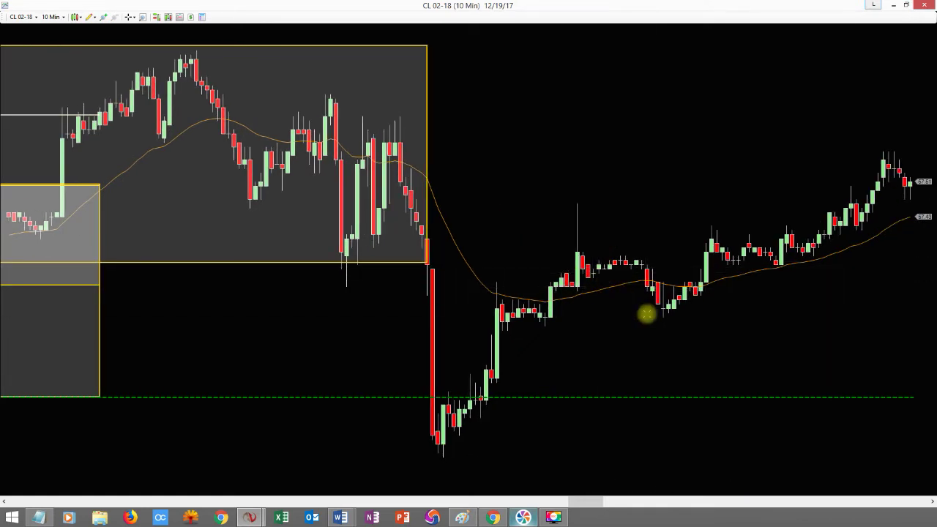
Frame the 12/20/17 consolidation before the next upside breakout with a rectangle, raising its upper edge to about 57.60 at the highs.
drag(820, 316, 534, 295)
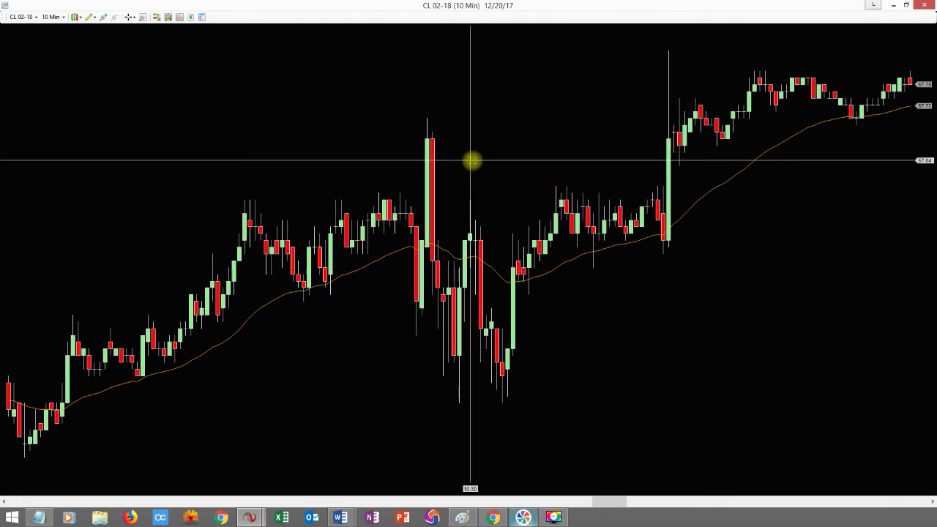
click(90, 17)
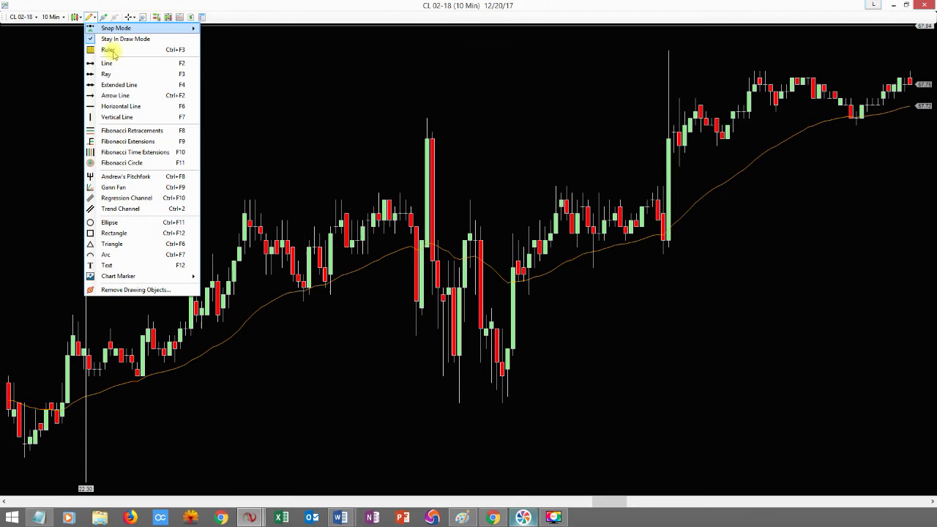
click(115, 233)
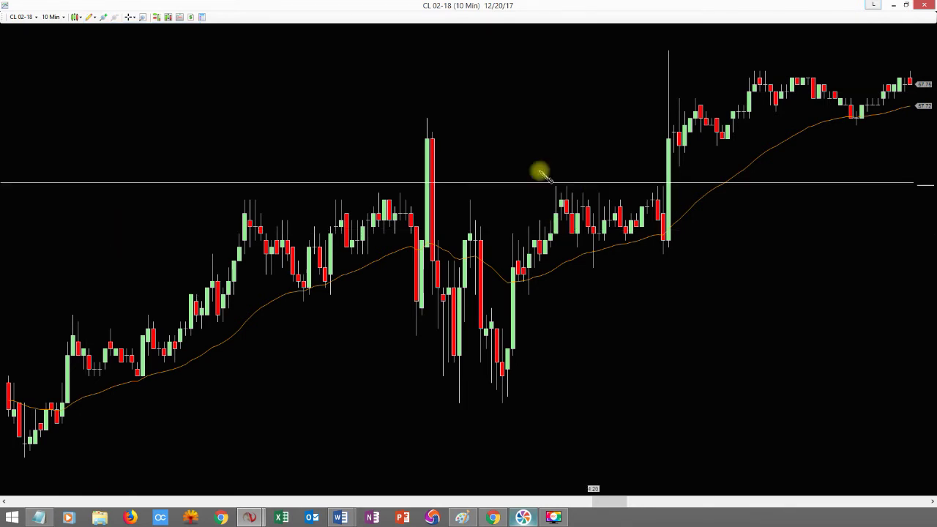
click(464, 200)
click(685, 260)
click(701, 267)
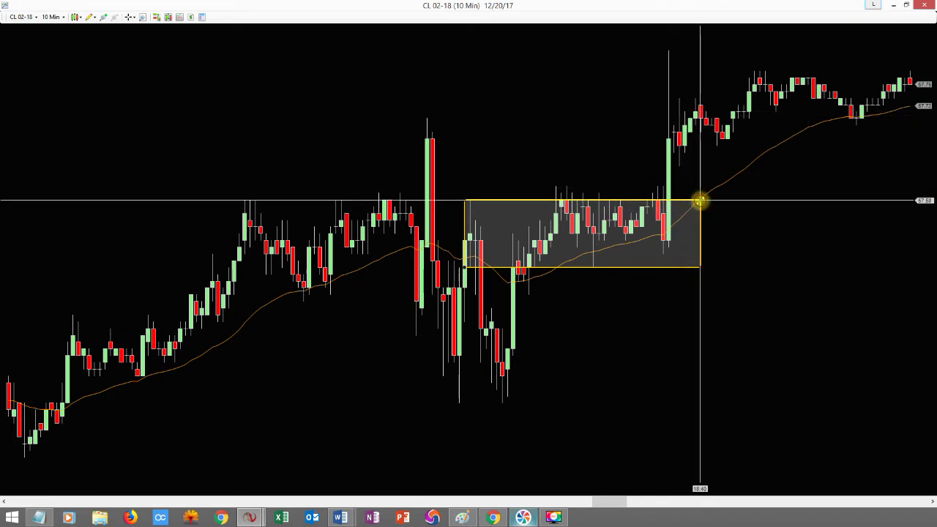
drag(701, 199, 700, 186)
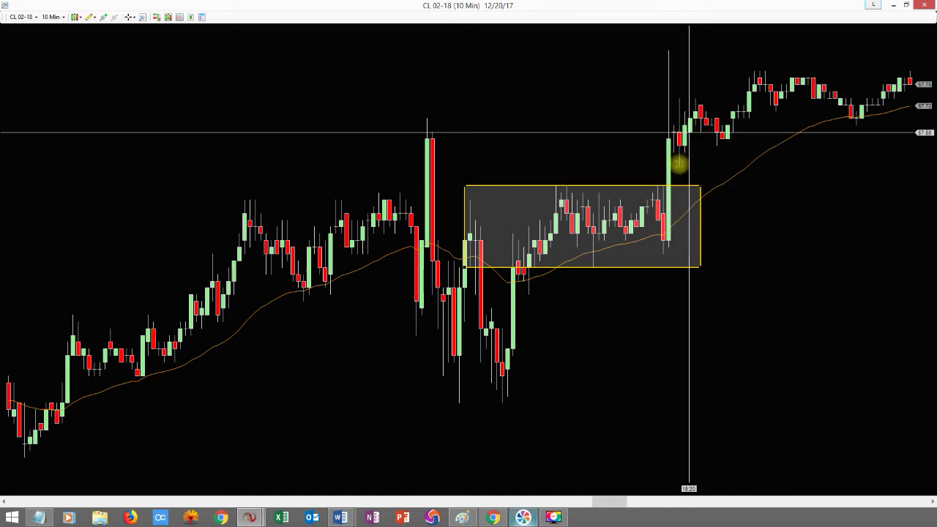
Move the rectangle onto the following consolidation and stretch it to the 11:20 candle, with its lower edge at about 57.67.
drag(571, 149, 703, 165)
drag(737, 101, 520, 99)
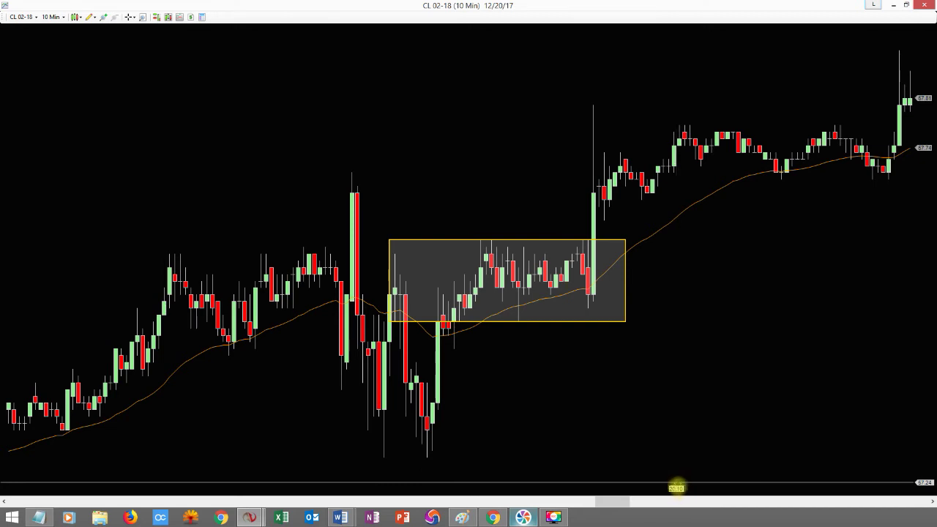
drag(736, 384, 303, 317)
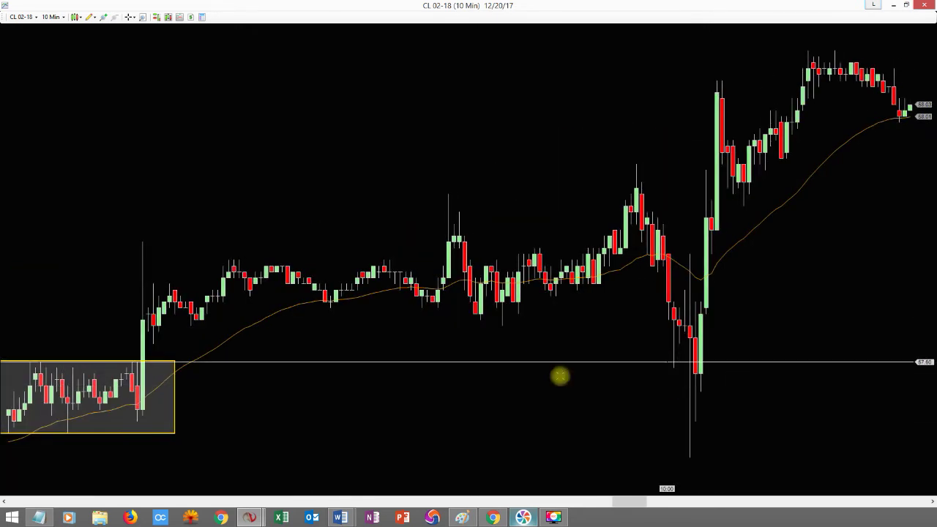
drag(552, 392, 738, 394)
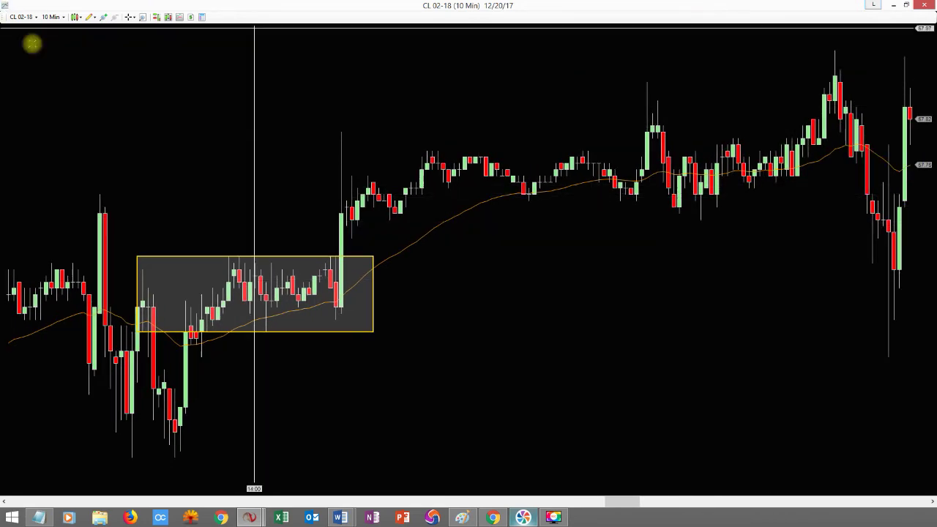
drag(661, 154, 680, 123)
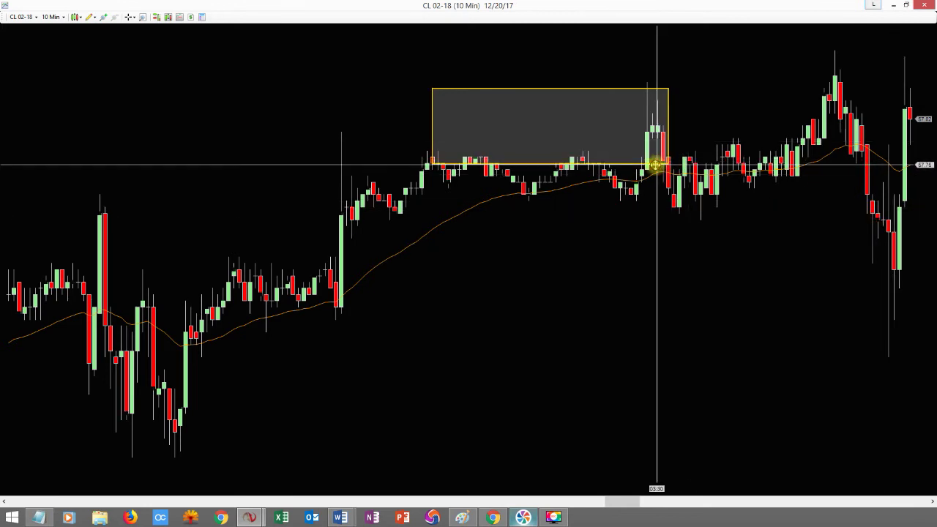
drag(666, 165, 908, 213)
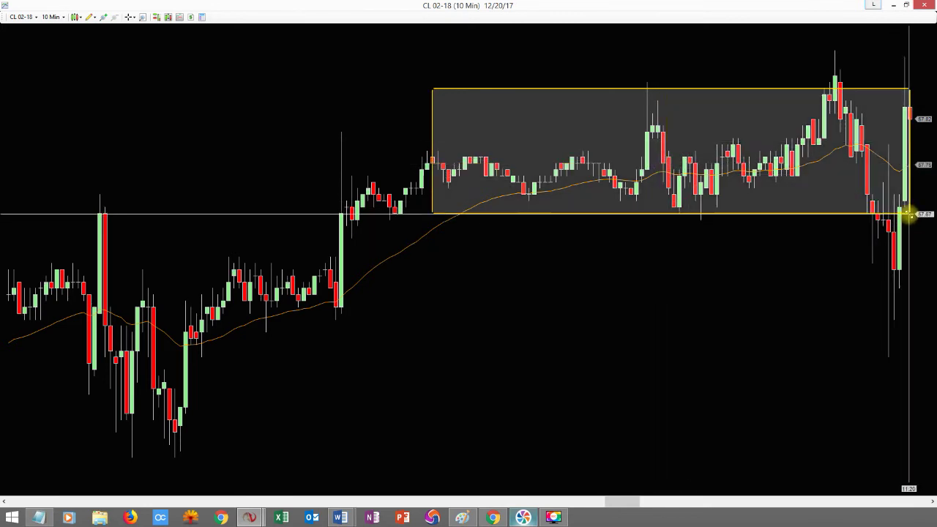
Examine the candles around the moved rectangle, comparing the dip below its lower edge with the subsequent move above its upper edge.
drag(816, 253, 778, 253)
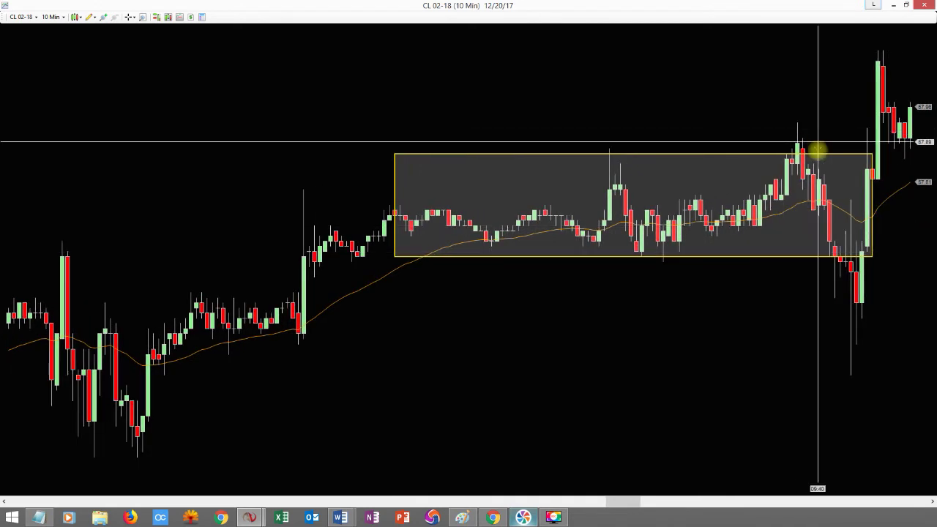
scroll(825, 149, down, 5)
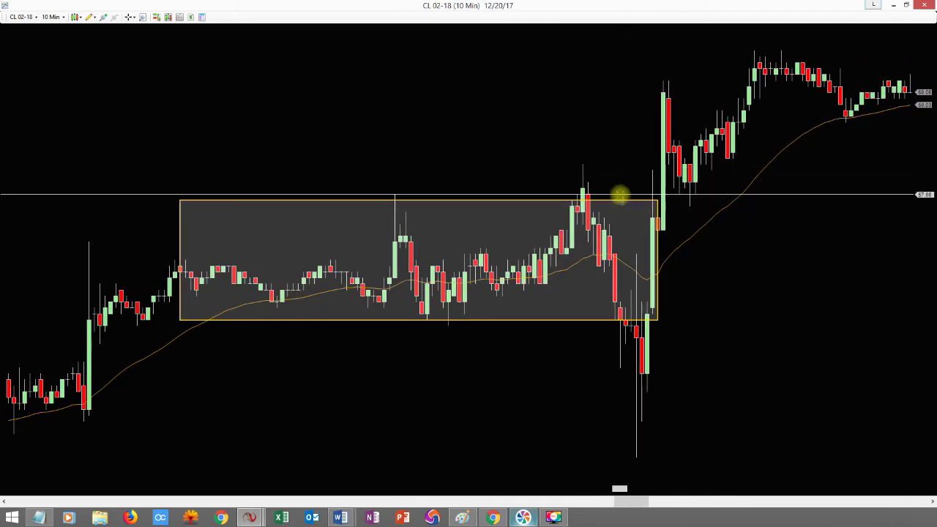
drag(543, 406, 796, 396)
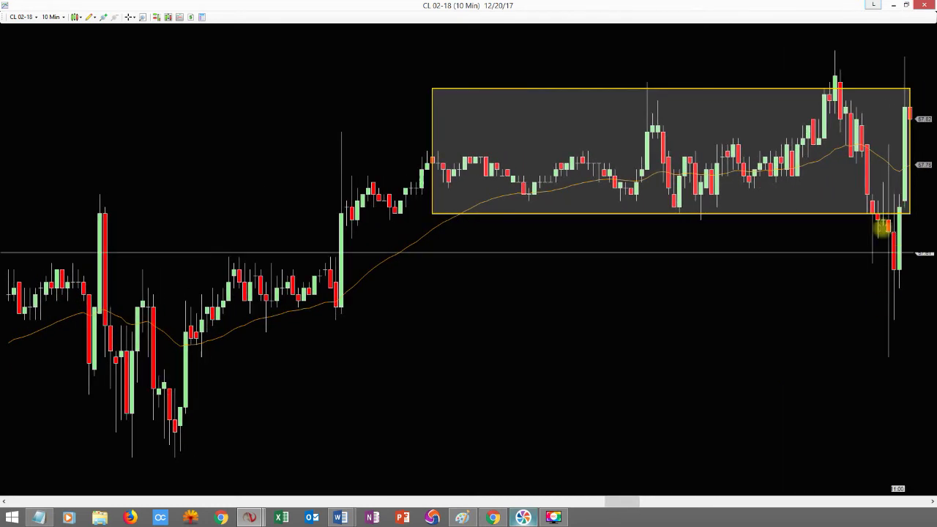
drag(658, 281, 815, 308)
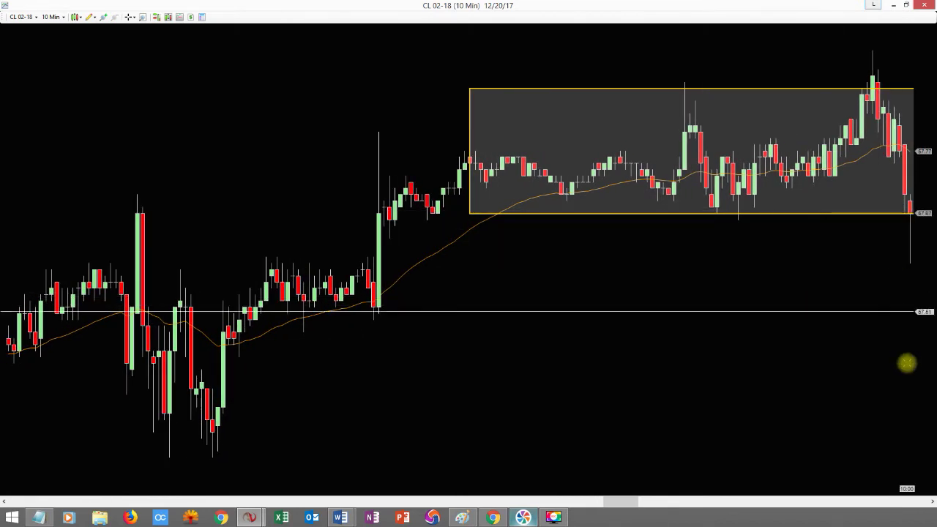
drag(866, 339, 847, 342)
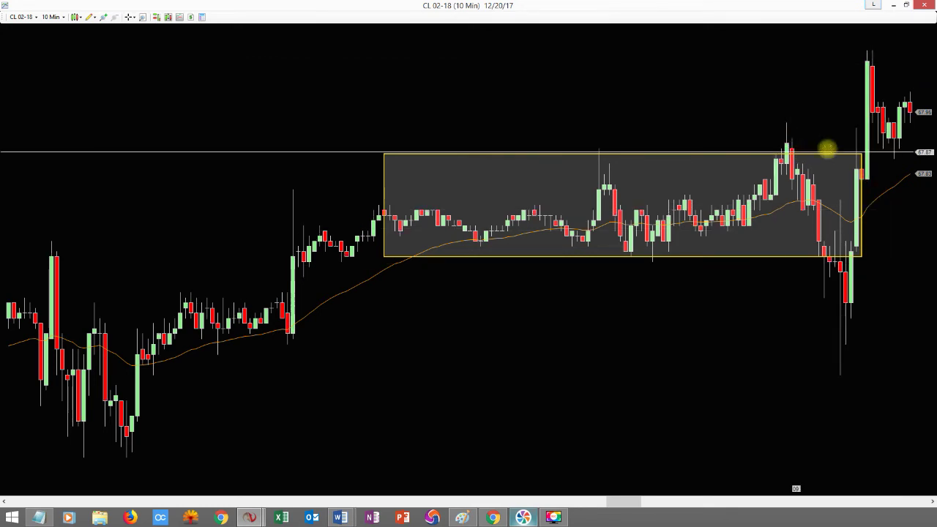
drag(883, 167, 825, 148)
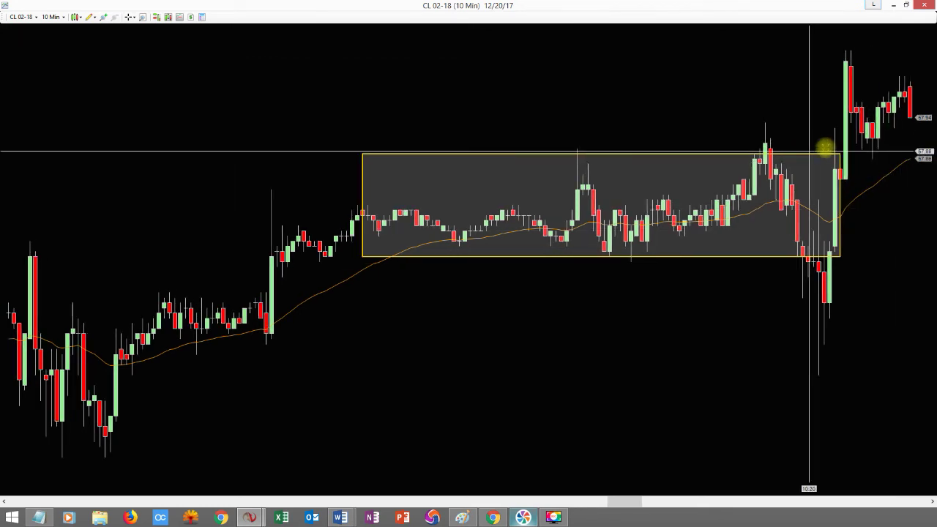
drag(890, 164, 776, 177)
scroll(775, 177, down, 5)
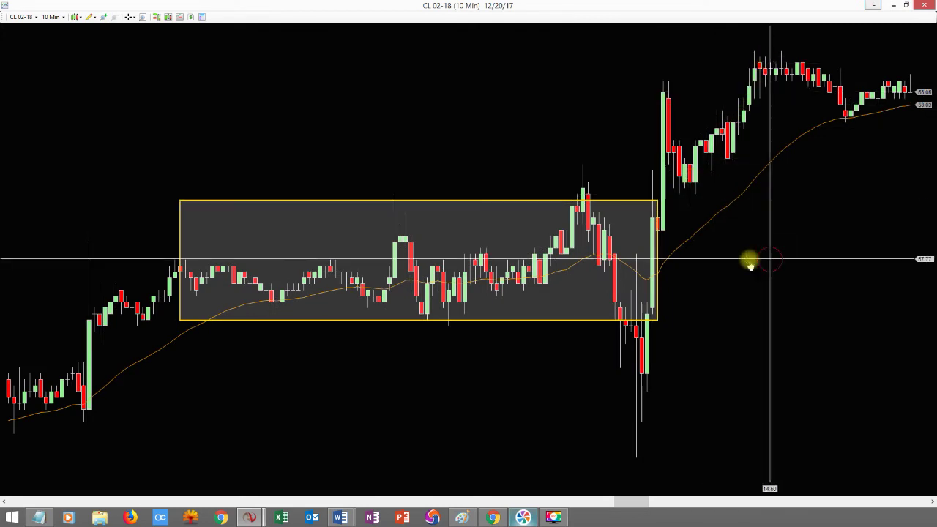
Examine the 12/21/17 price action after the rectangle breakout, including the highs, the pullback lows and the sell-off below them.
scroll(749, 259, down, 10)
scroll(586, 276, down, 3)
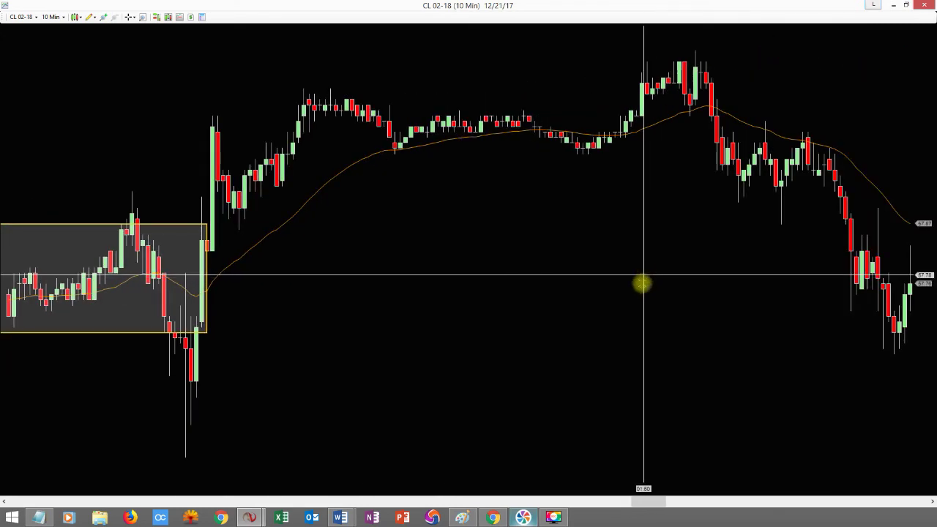
mouse_move(803, 264)
mouse_down()
mouse_move(812, 271)
mouse_move(799, 274)
mouse_move(816, 268)
mouse_up()
scroll(659, 264, down, 8)
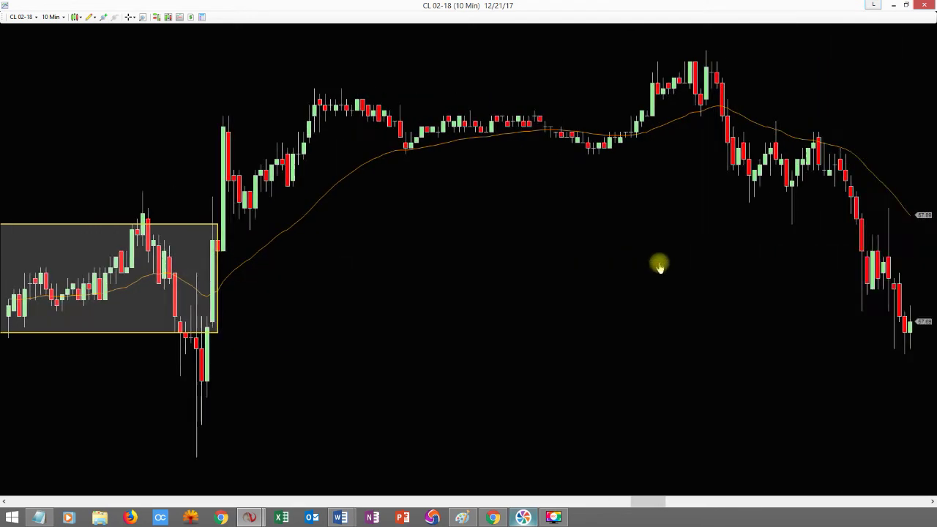
scroll(715, 247, up, 1)
scroll(782, 296, up, 2)
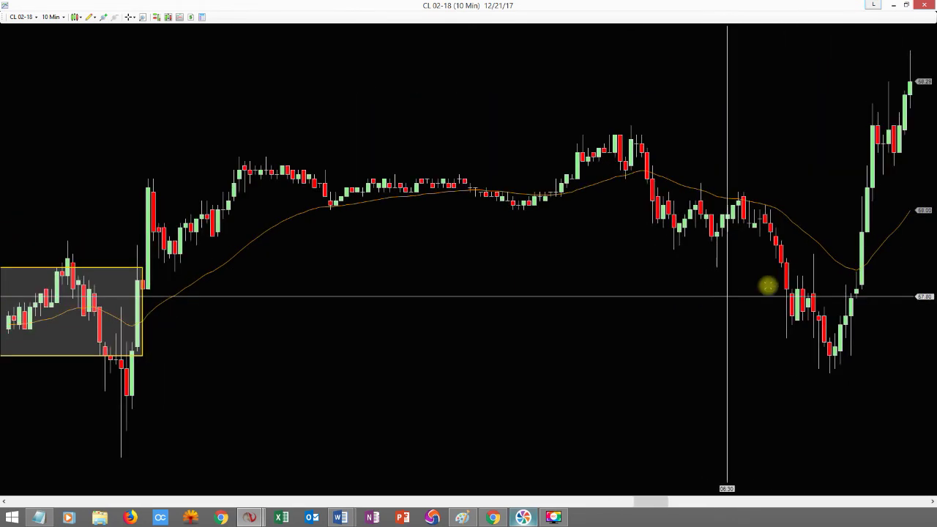
scroll(841, 326, up, 5)
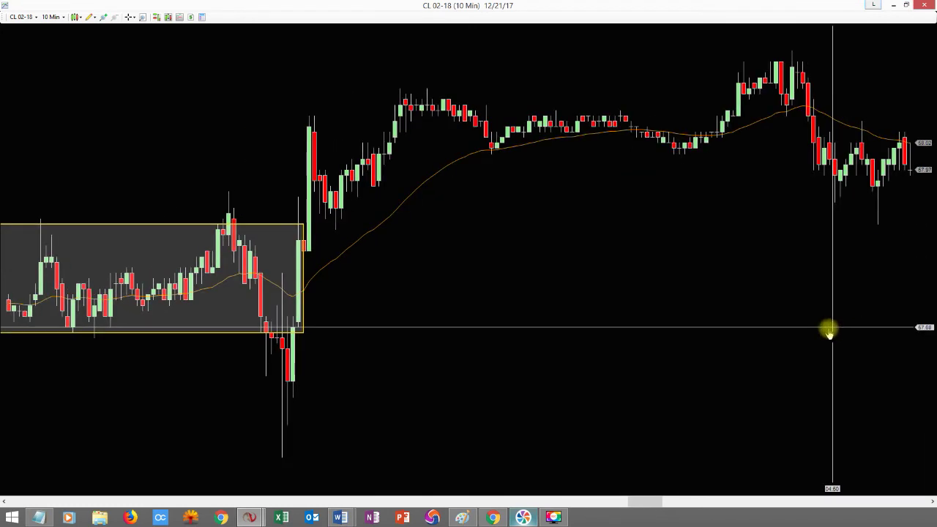
scroll(778, 241, down, 1)
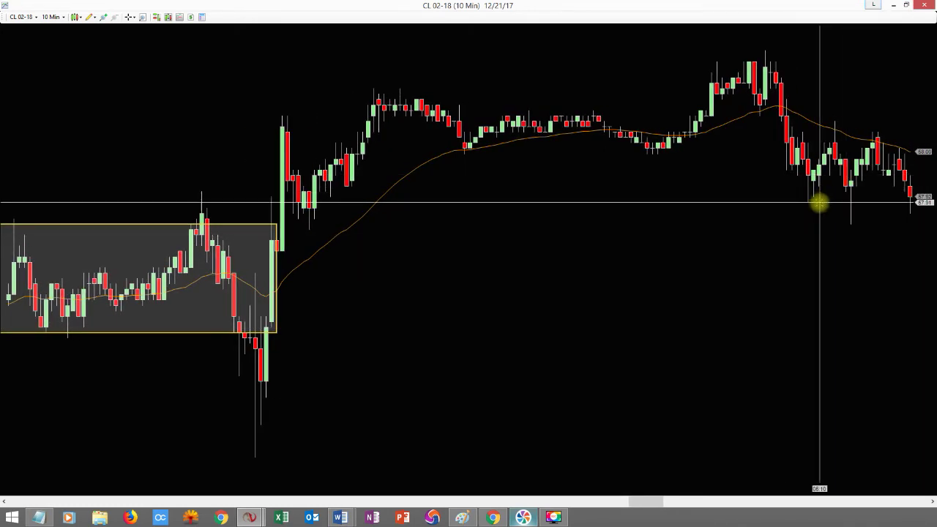
scroll(820, 203, down, 3)
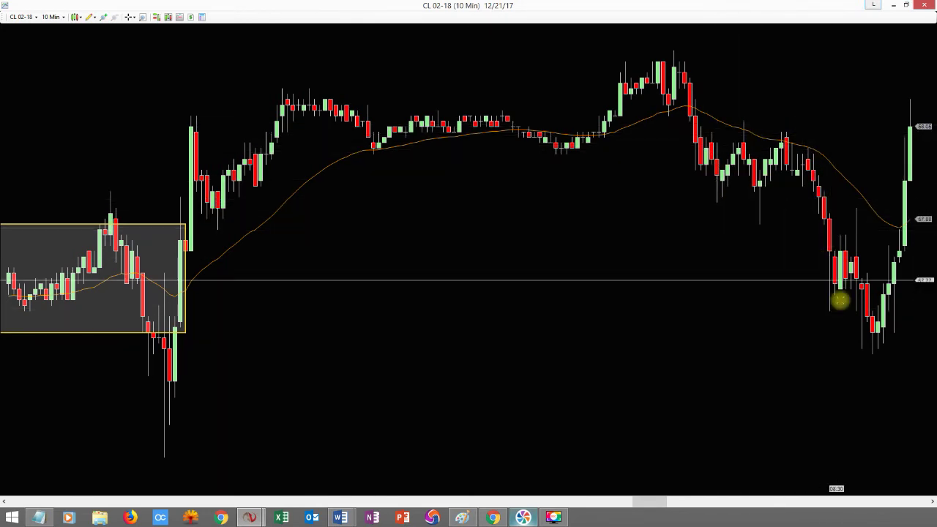
Draw a rectangle along the 12/21/17 pullback lows, from below the session high across the sell-off to the recovery candles.
click(88, 16)
click(118, 234)
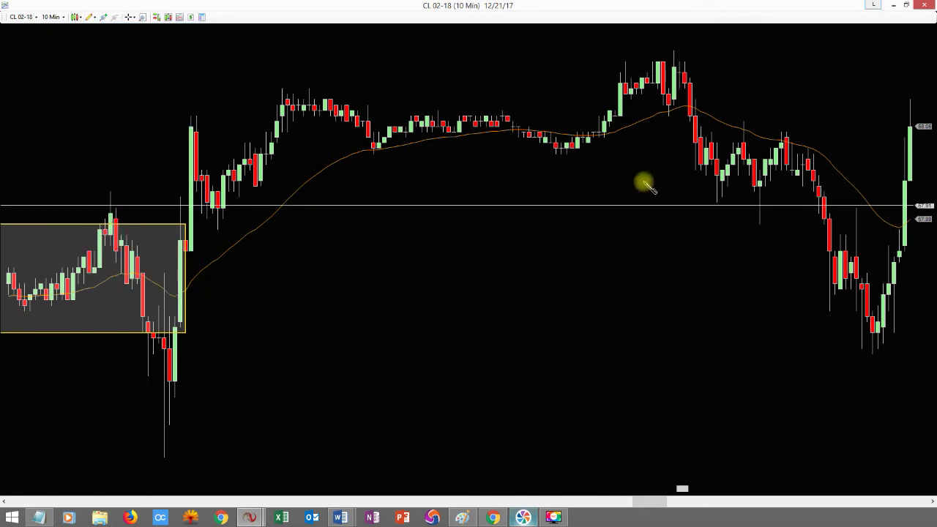
click(685, 180)
drag(896, 215, 893, 220)
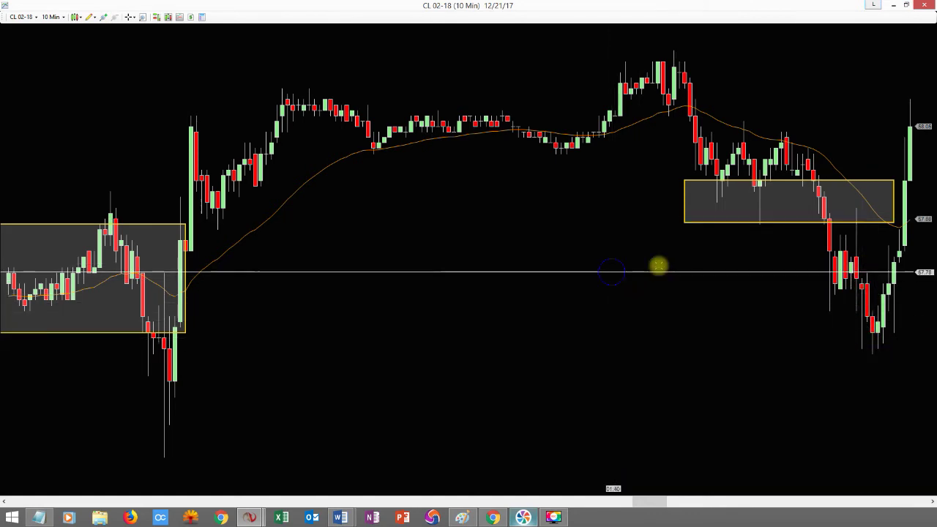
Move the rectangle up onto the 12/21/17 highs before the sell-off and widen it past the candles of the subsequent recovery.
drag(656, 264, 576, 260)
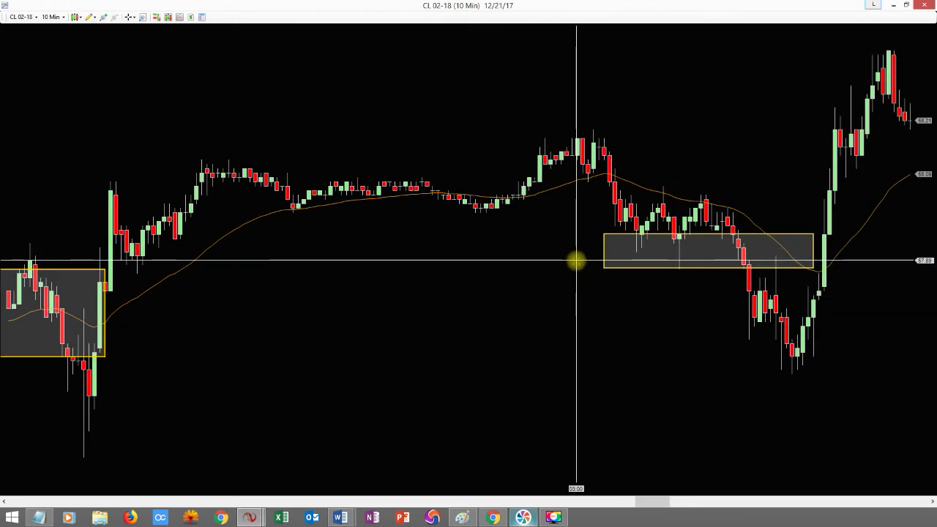
drag(428, 134, 354, 174)
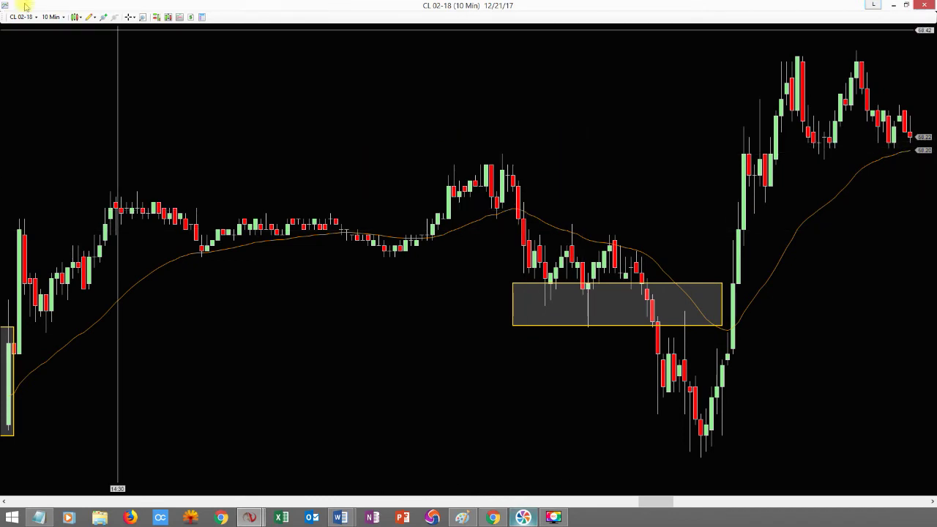
drag(608, 310, 524, 153)
drag(611, 192, 847, 207)
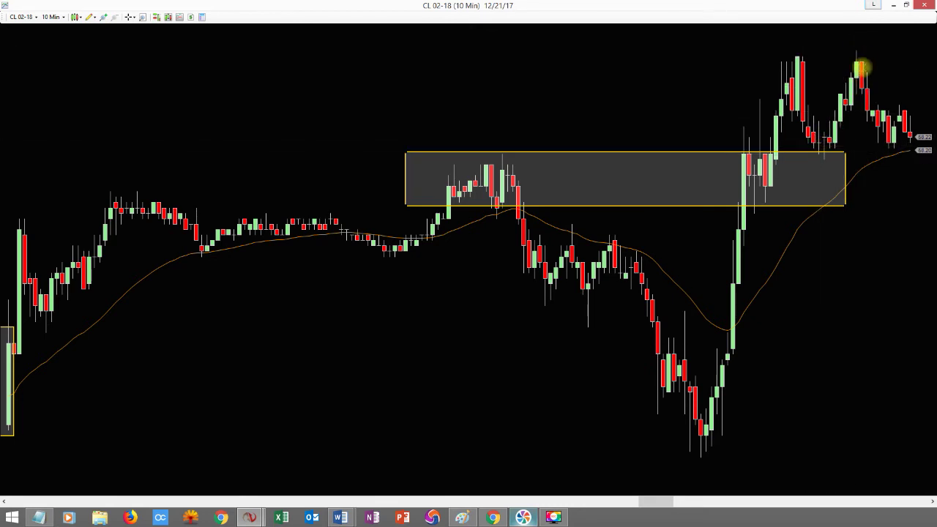
Place a horizontal line at about 68.28, just below the tip of the isolated 12/22/17 spike high.
drag(906, 181, 686, 278)
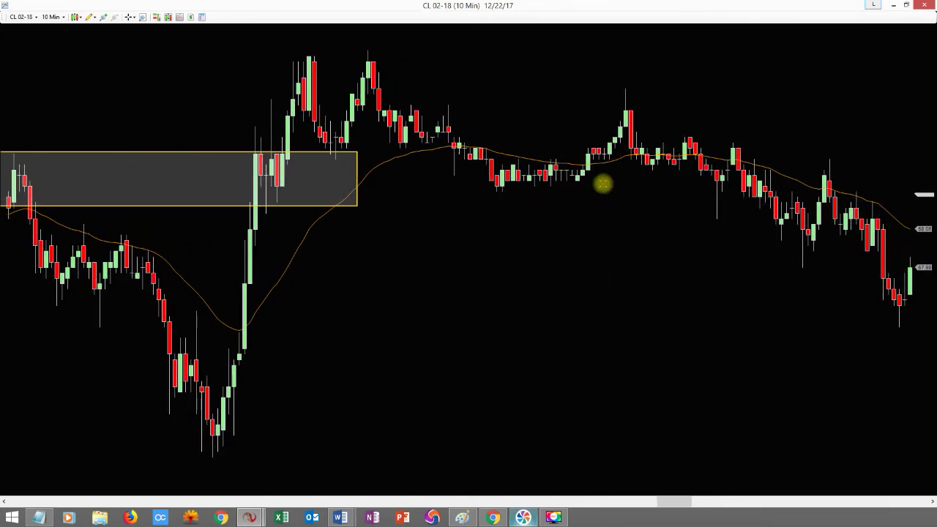
click(654, 217)
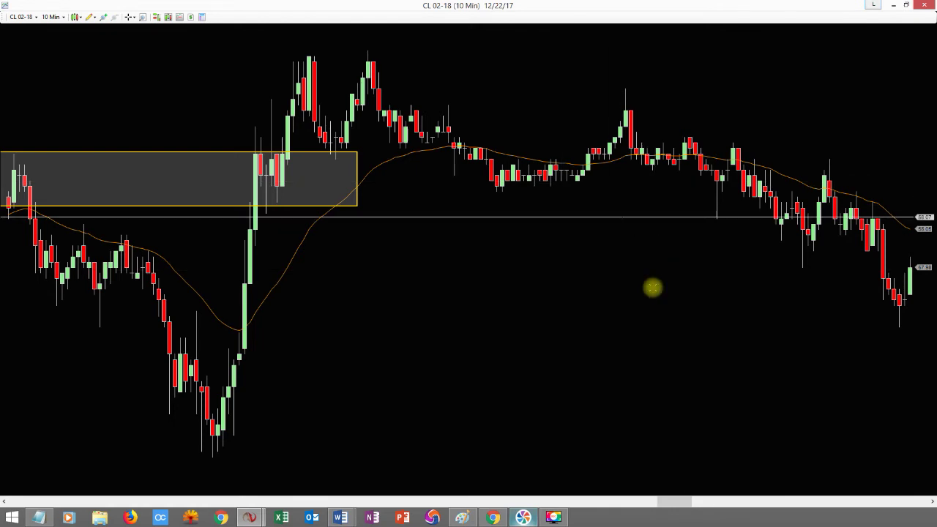
drag(680, 307, 656, 295)
drag(622, 241, 582, 241)
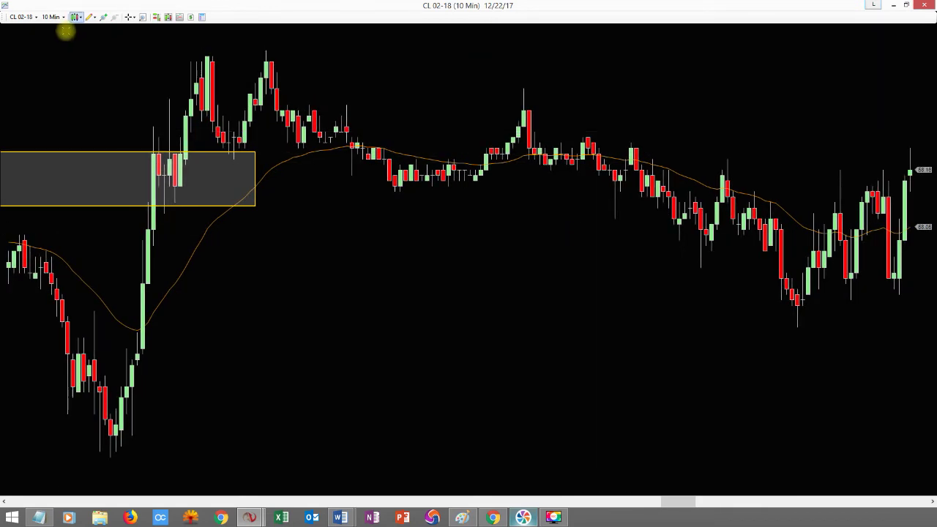
drag(640, 286, 436, 293)
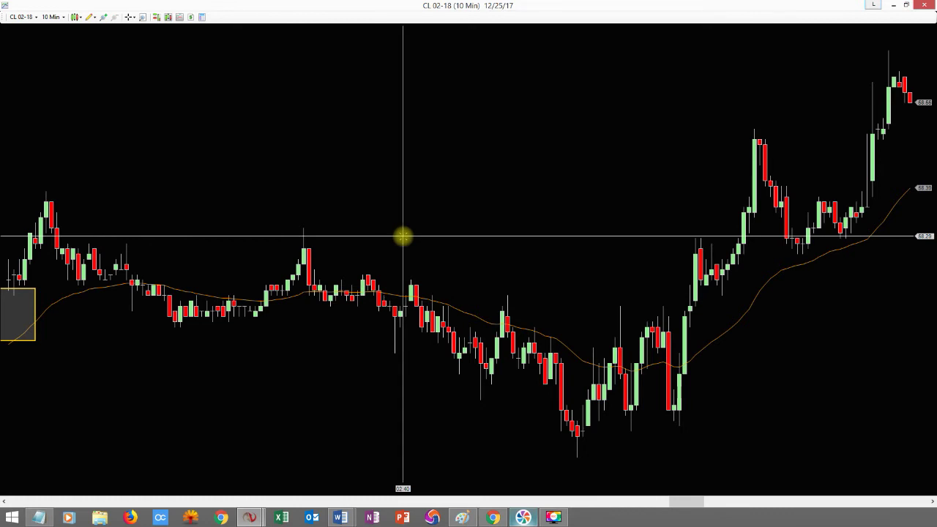
drag(175, 203, 303, 202)
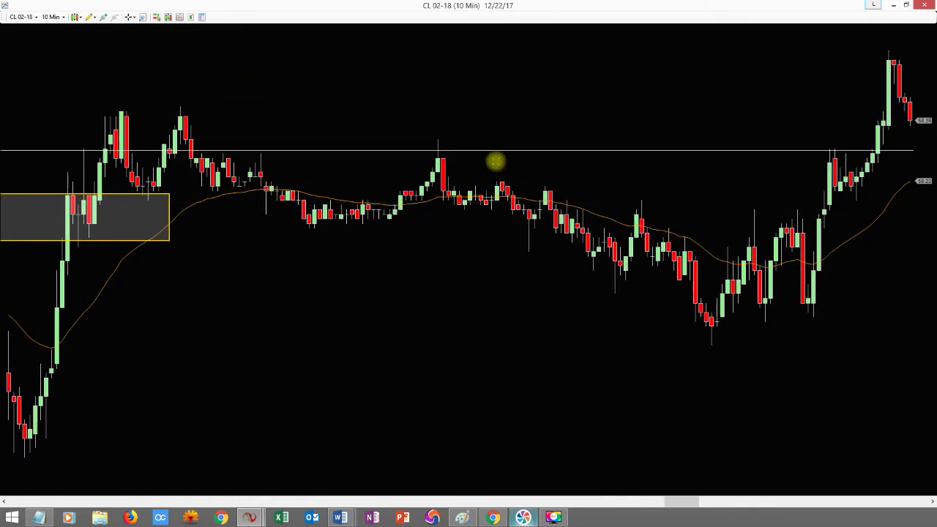
drag(424, 158, 428, 160)
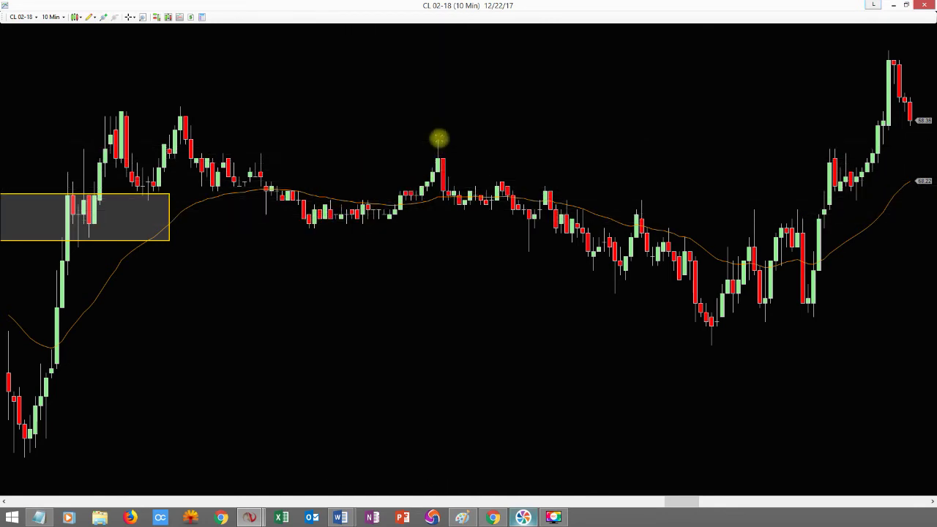
click(90, 18)
click(116, 107)
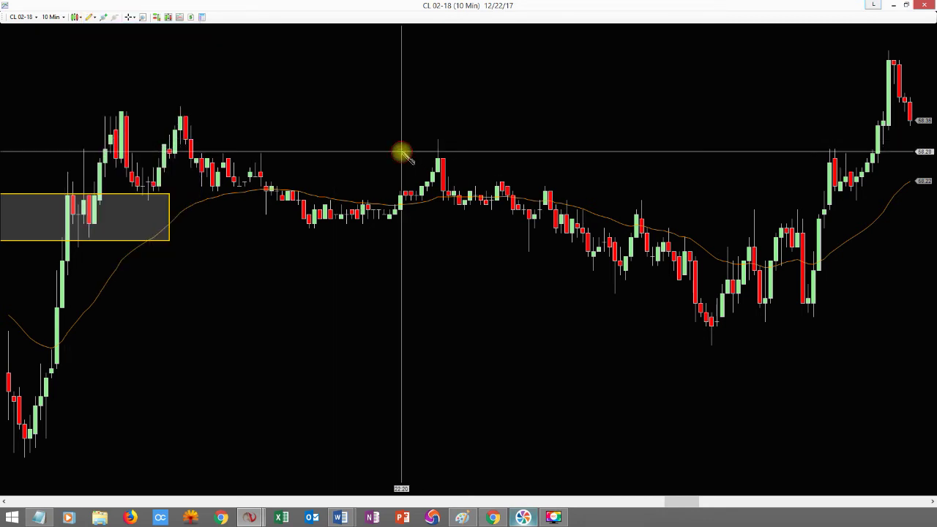
click(402, 152)
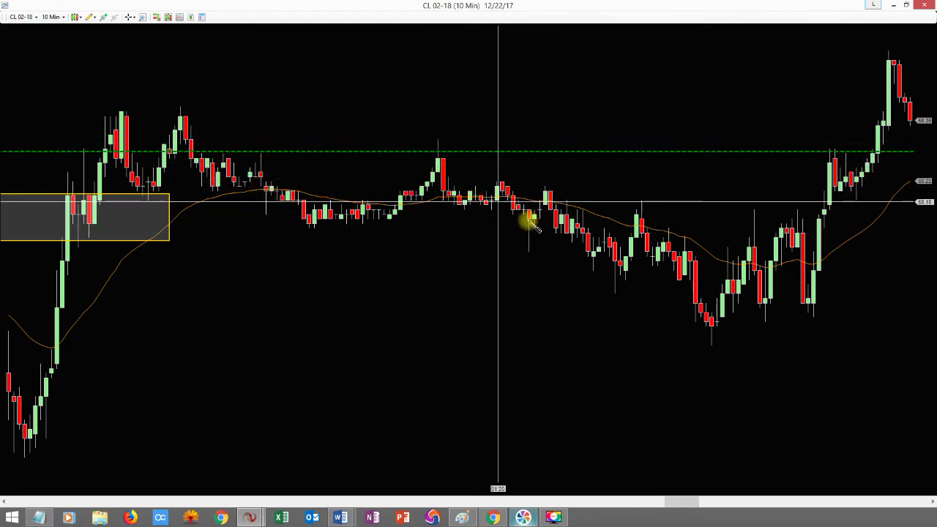
Examine how price tests, breaks and retests the horizontal line, following the candles through the 12/26/17 rally.
click(835, 151)
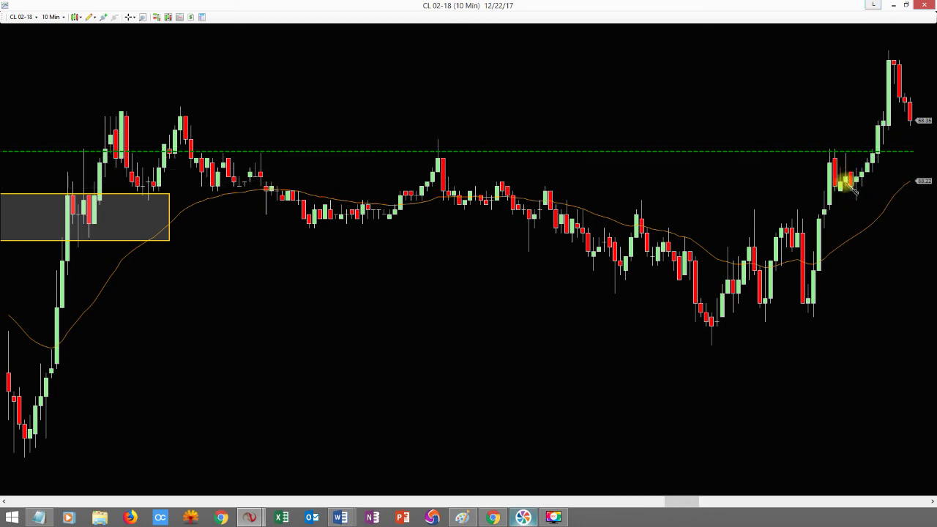
drag(779, 105, 658, 151)
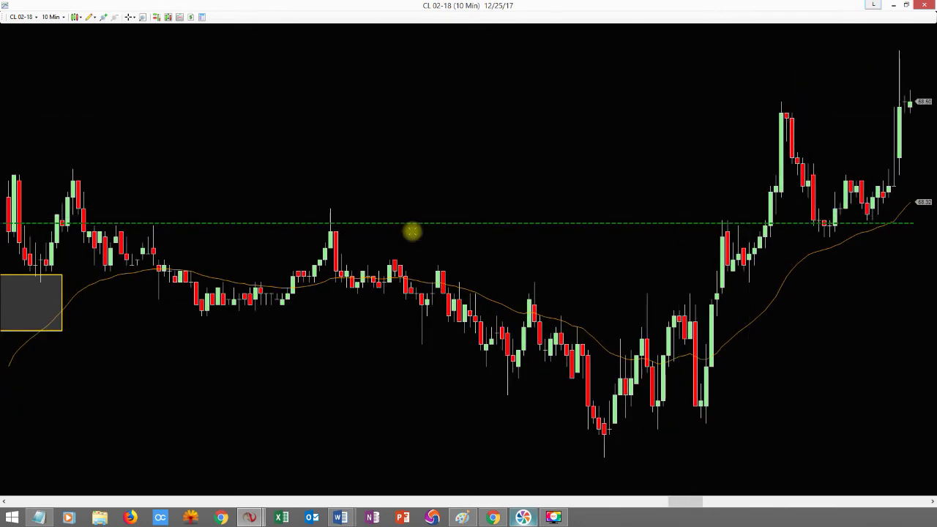
drag(794, 103, 811, 170)
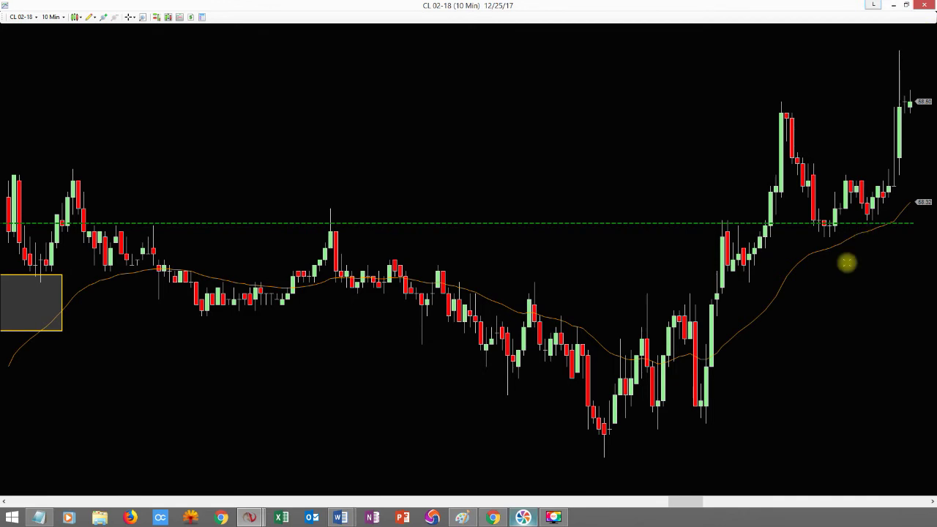
scroll(805, 293, down, 1)
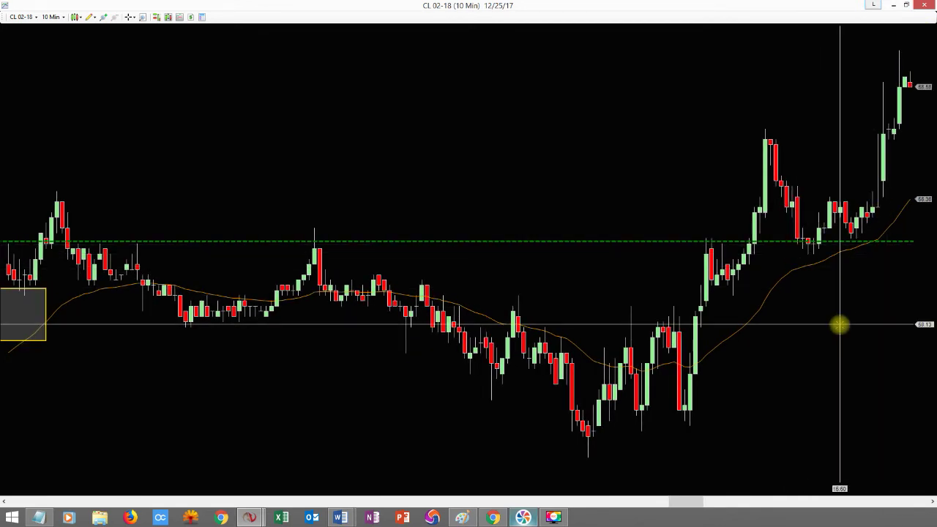
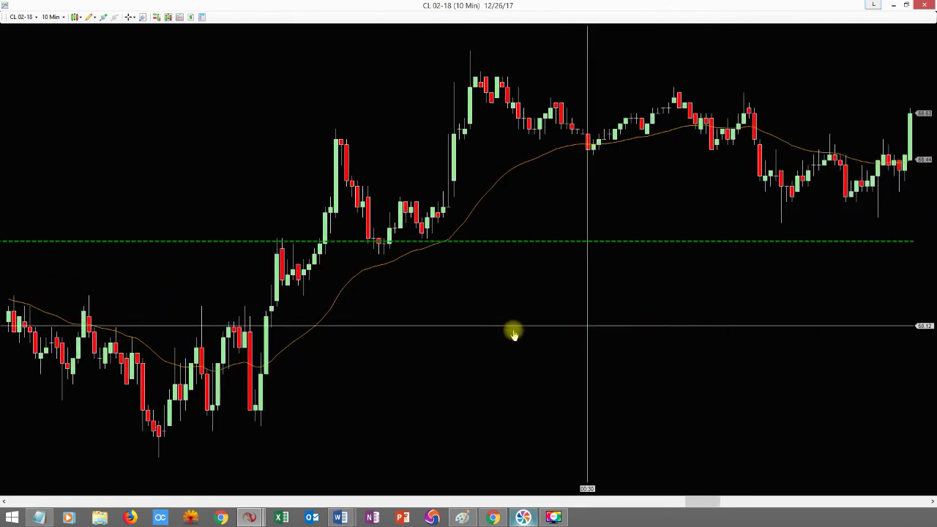
drag(711, 442, 802, 407)
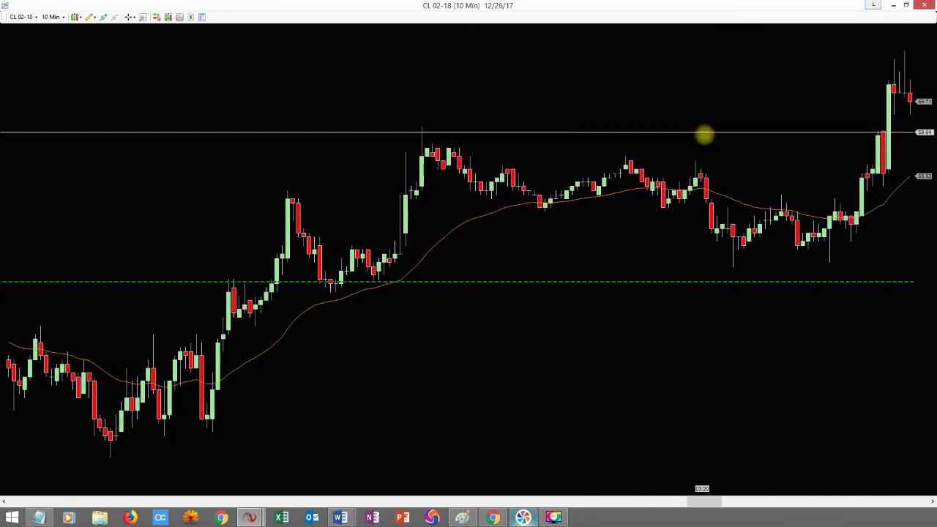
drag(755, 157, 745, 158)
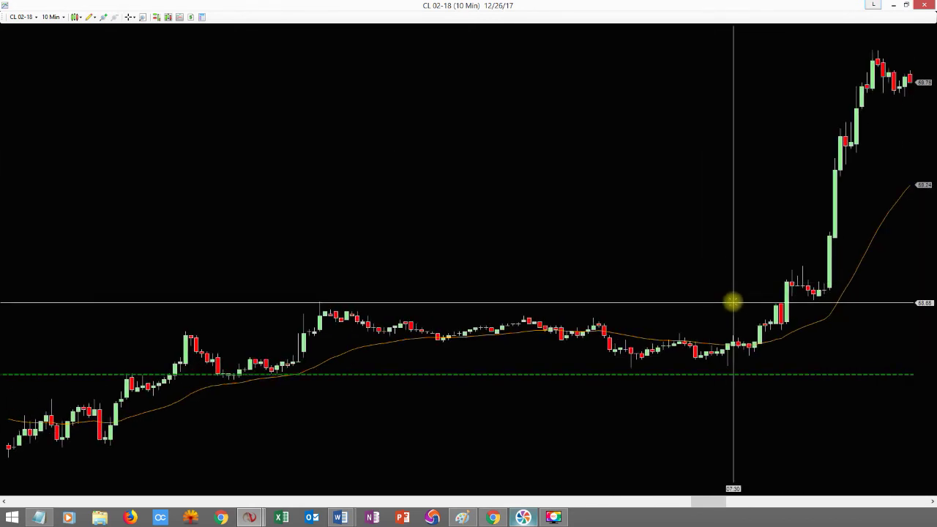
Place a second horizontal line at about 68.64, near the high that starts the 12/26/17 consolidation.
drag(721, 301, 847, 285)
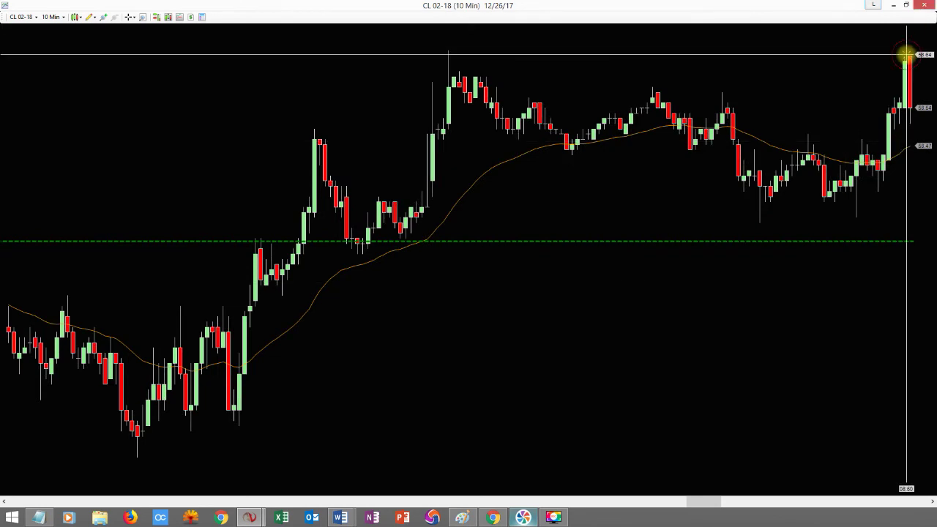
click(92, 17)
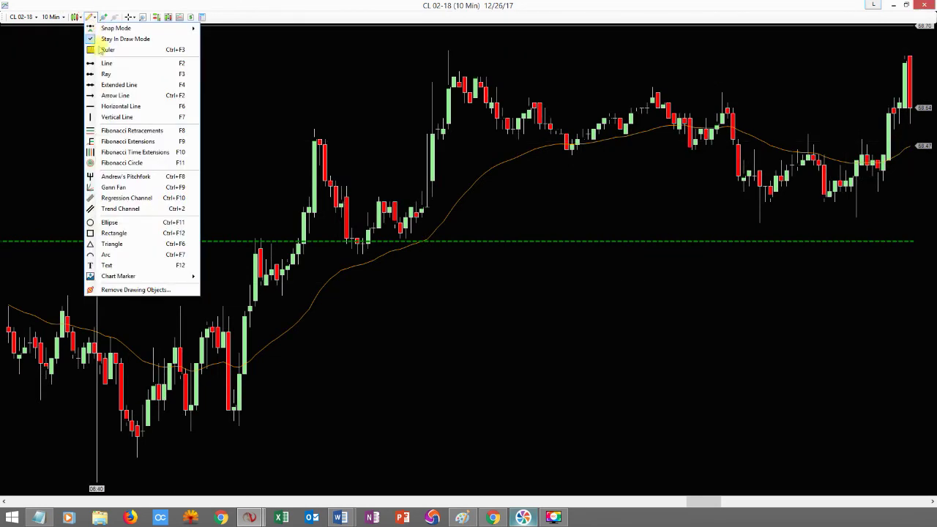
click(110, 107)
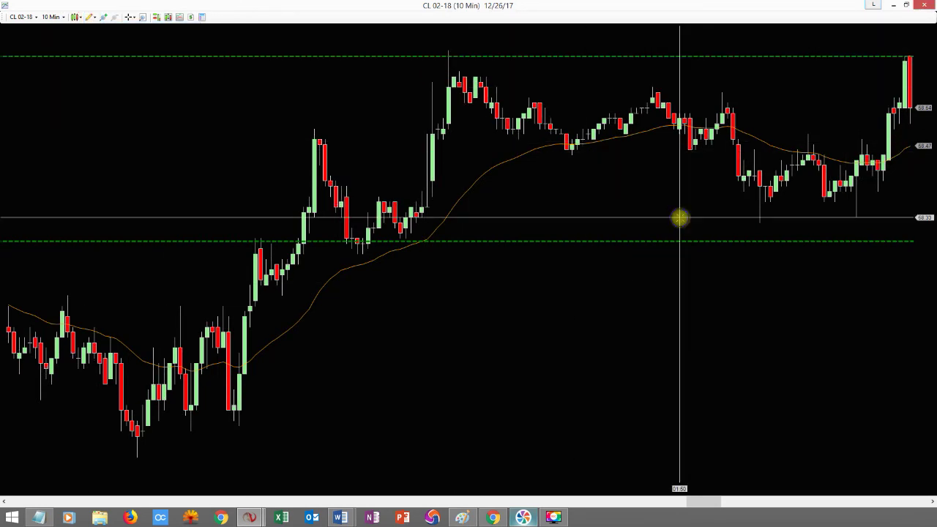
click(642, 244)
drag(676, 272, 654, 274)
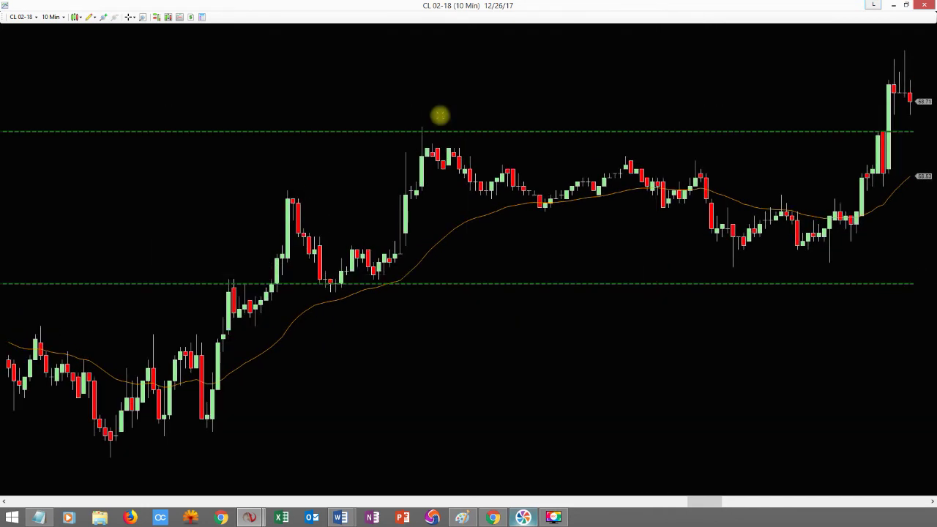
Draw a rectangle over the 12/26/17 consolidation highs through to the breakout candles and position it across the second horizontal line.
drag(681, 100, 672, 98)
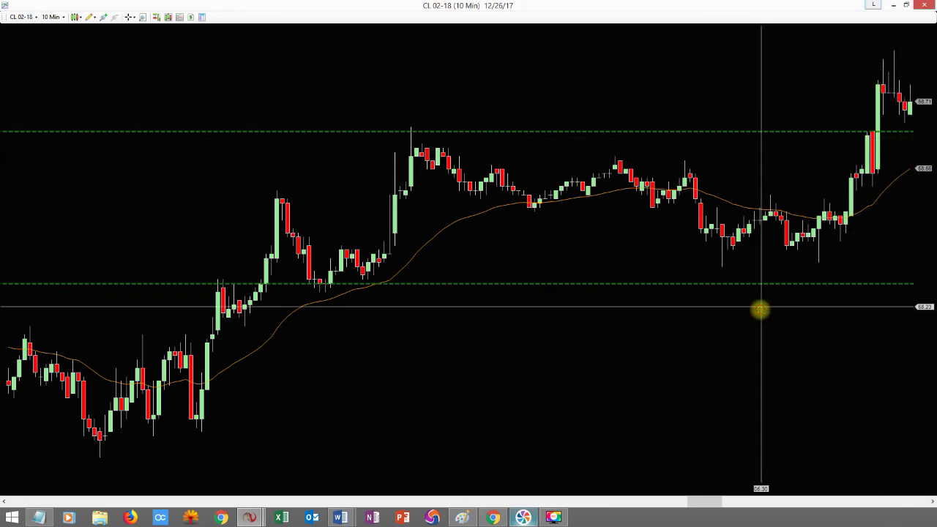
click(89, 17)
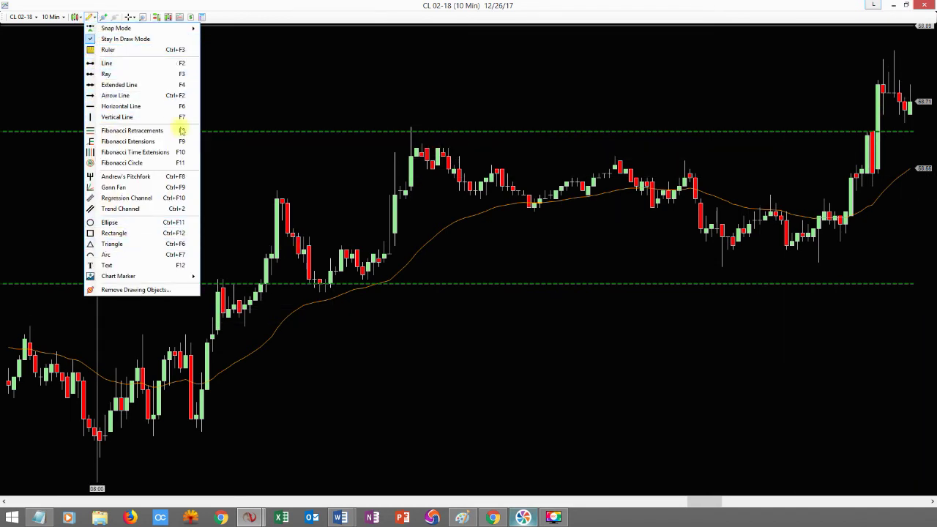
click(113, 232)
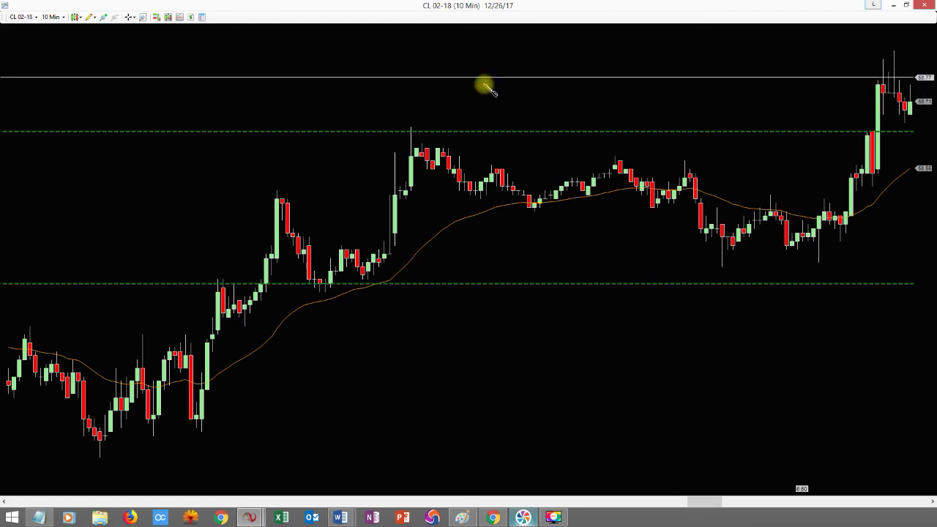
click(401, 88)
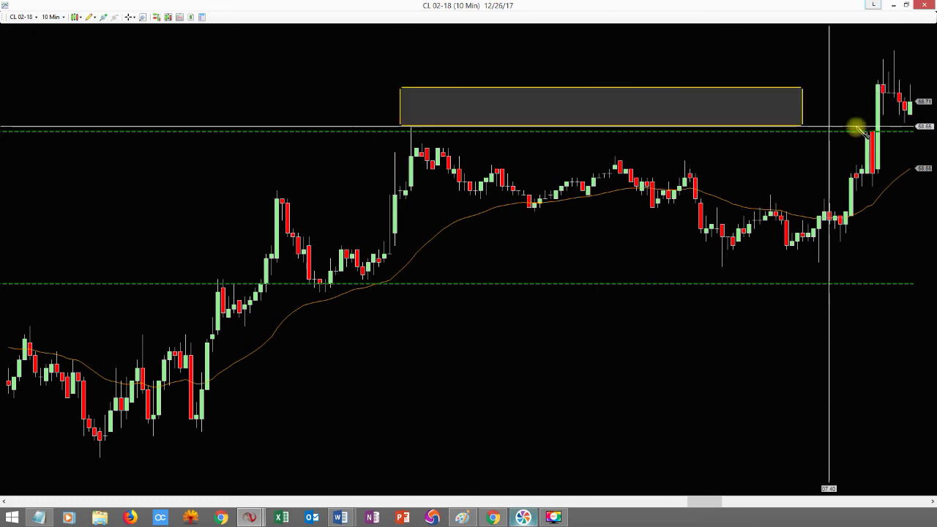
click(898, 135)
drag(852, 88, 855, 112)
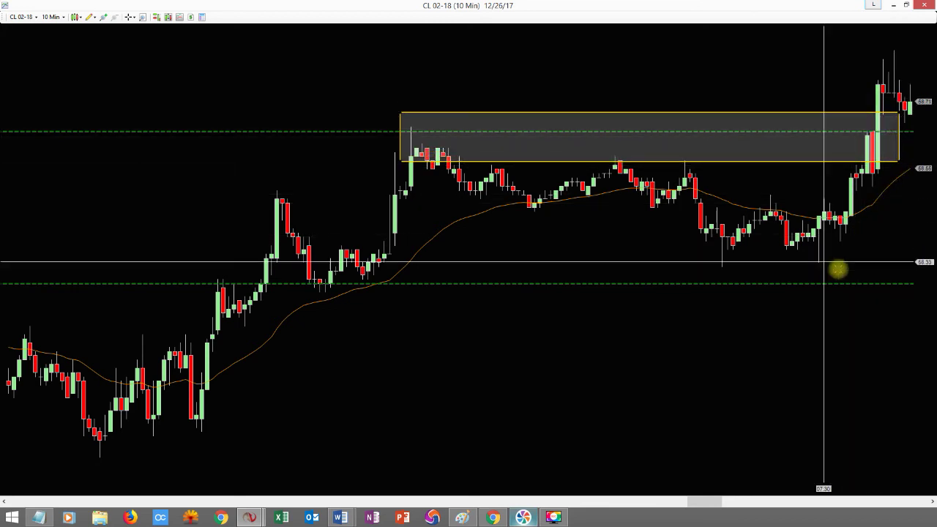
Examine the breakout above the 12/26/17 rectangle and follow the candles through 12/27/17 into 12/28/17.
middle_click(900, 112)
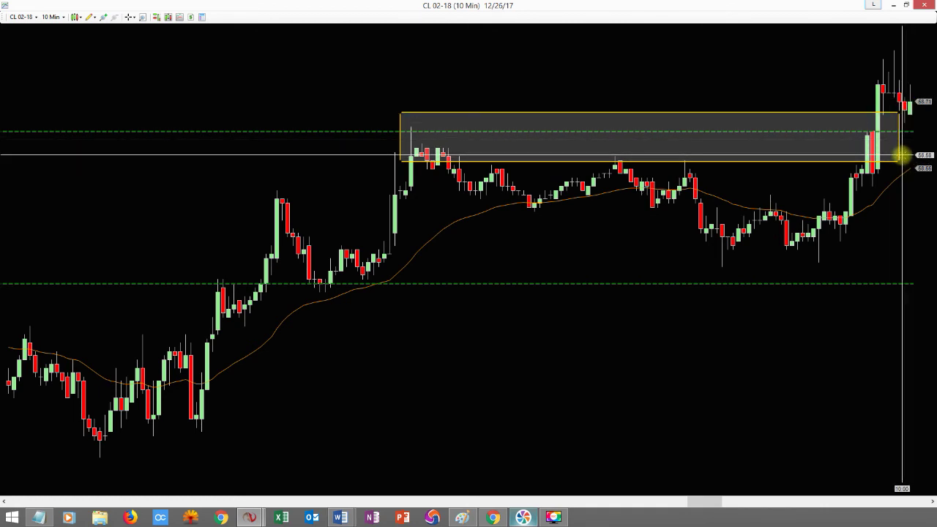
middle_click(899, 61)
drag(734, 77, 669, 80)
drag(768, 150, 358, 156)
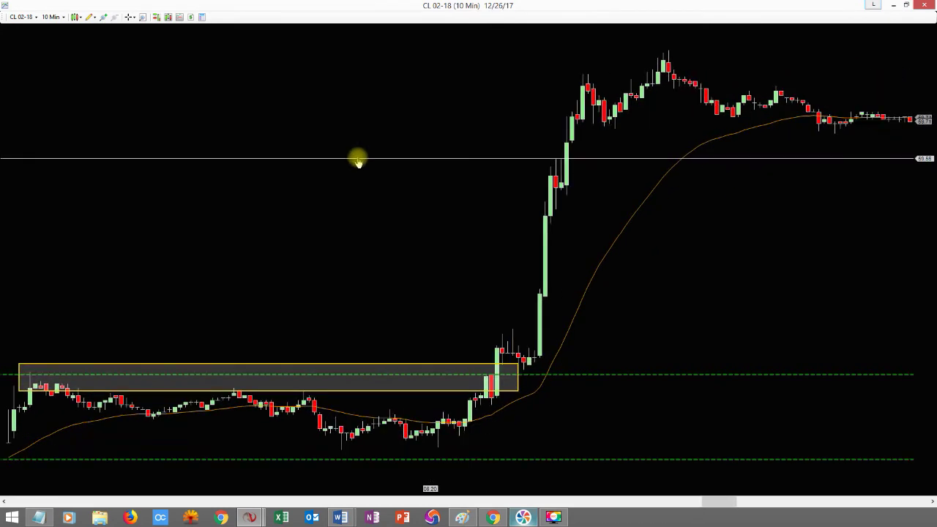
drag(841, 205, 524, 207)
drag(430, 204, 279, 206)
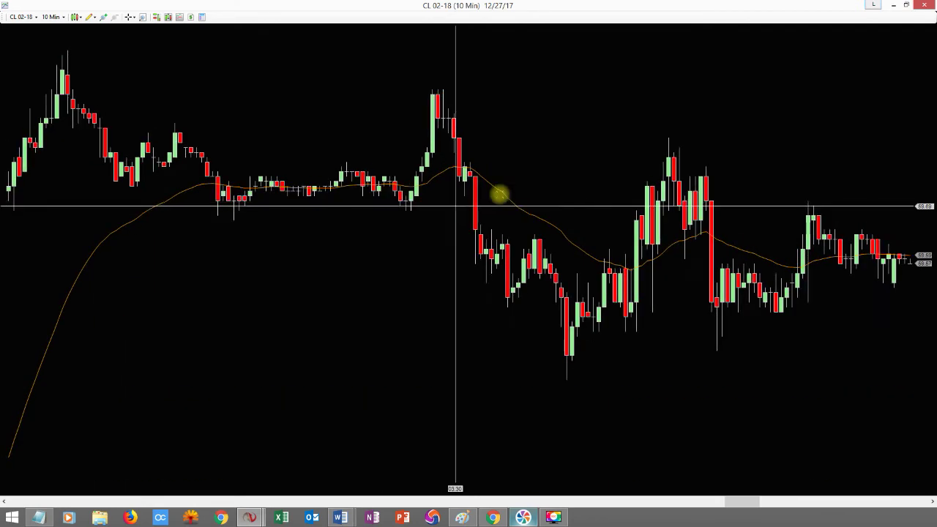
drag(749, 132, 893, 176)
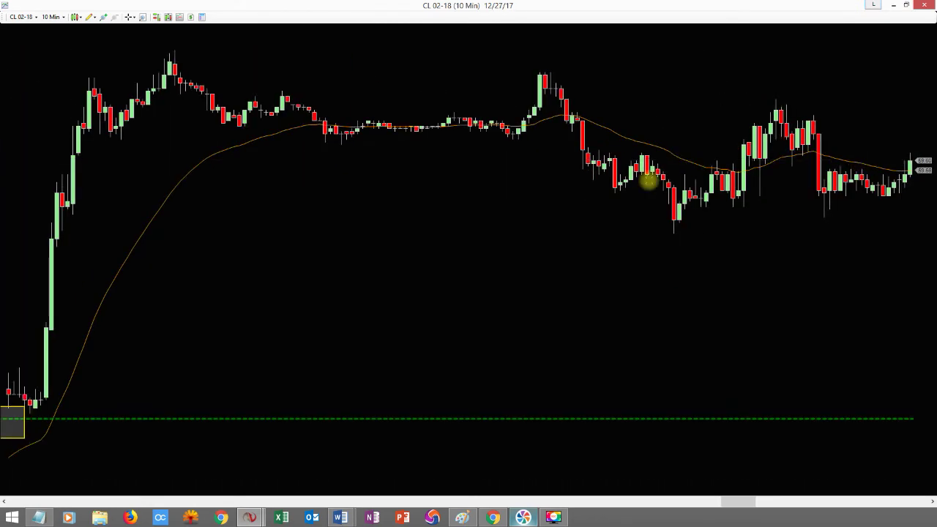
drag(756, 265, 377, 236)
drag(788, 261, 538, 286)
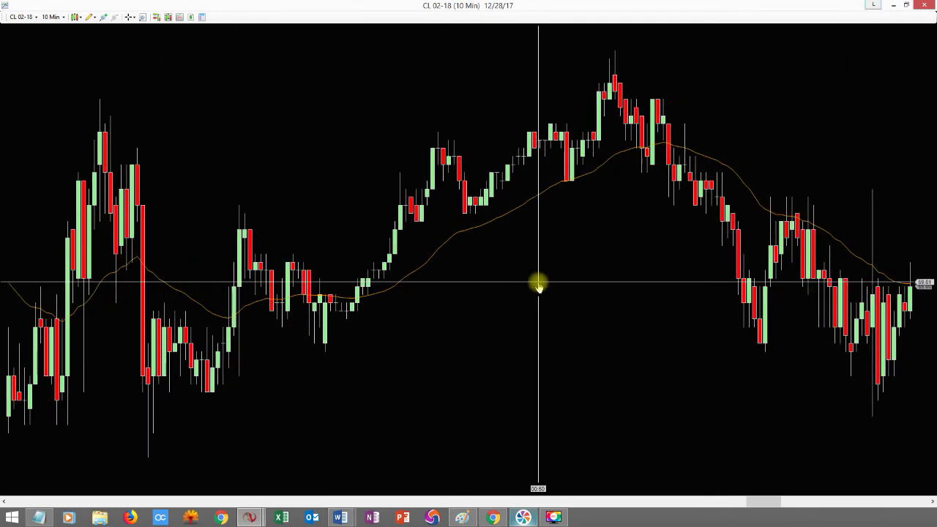
Draw a rectangle over the 12/28/17 topping range and fit it from the range's first pullback lows up to its peak.
click(90, 16)
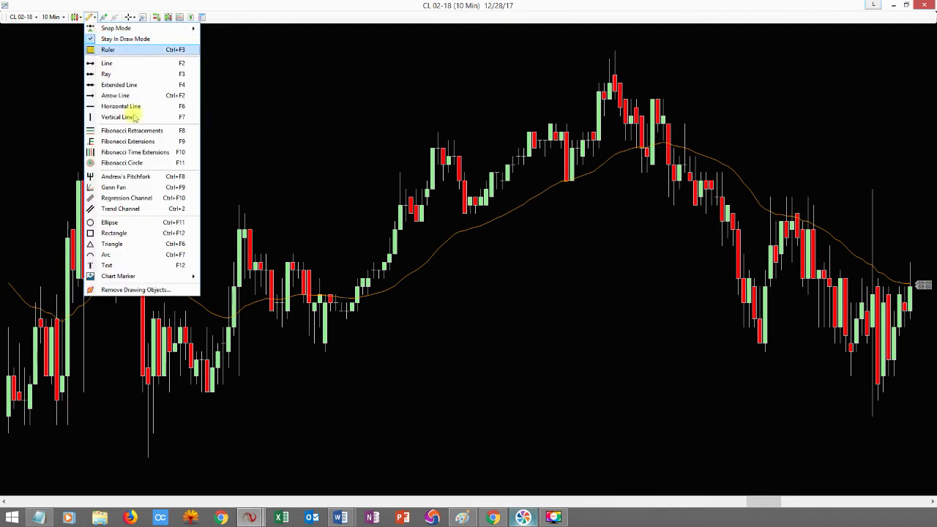
click(104, 233)
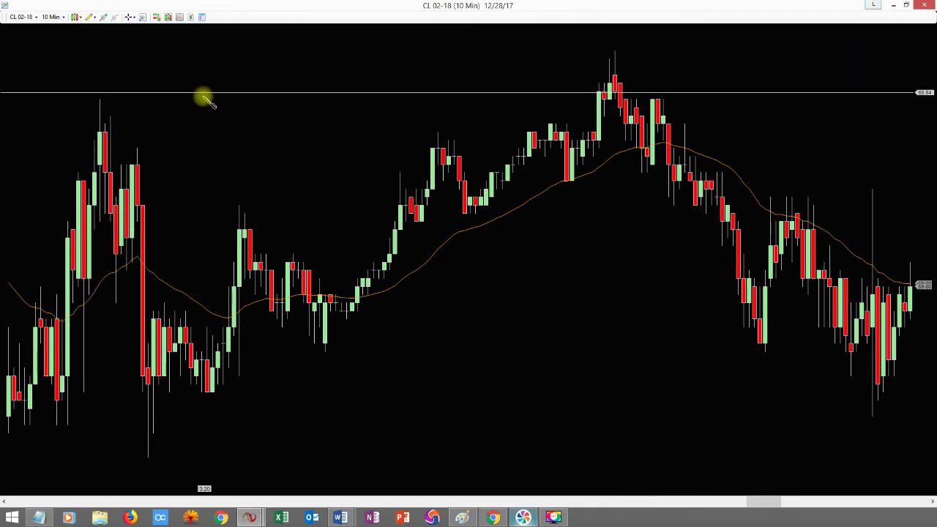
drag(202, 97, 571, 133)
drag(677, 161, 787, 218)
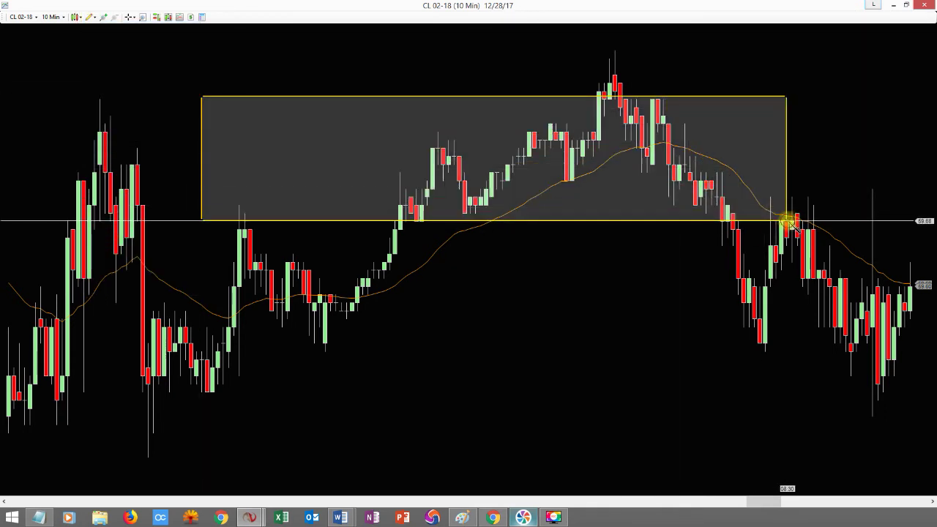
middle_click(653, 256)
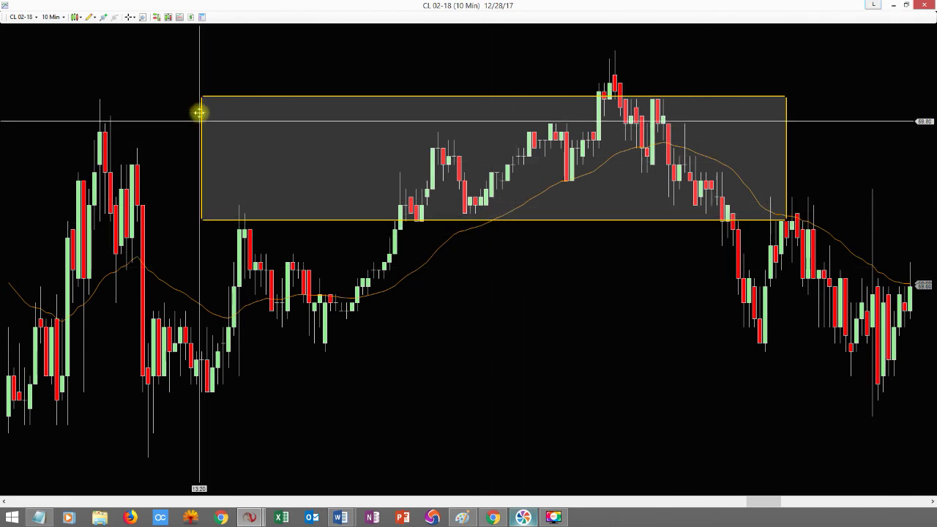
drag(200, 98, 433, 55)
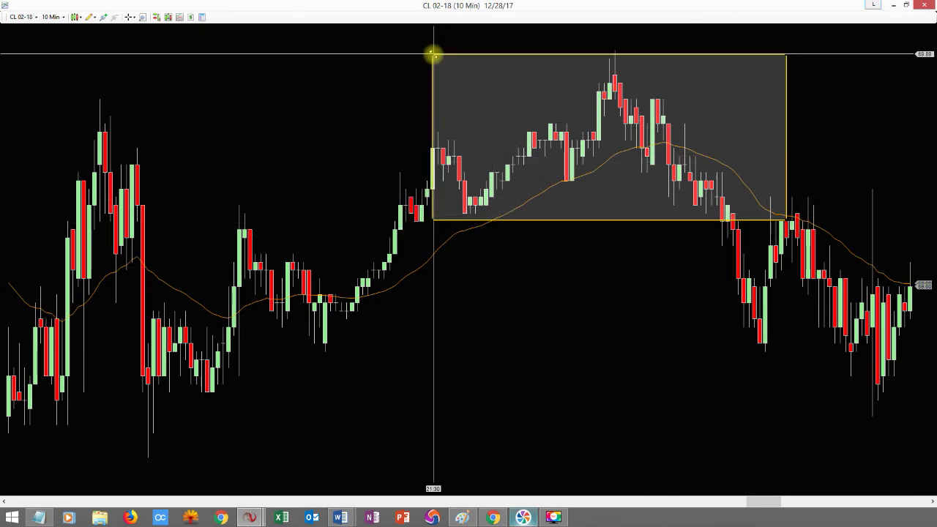
drag(628, 329, 770, 322)
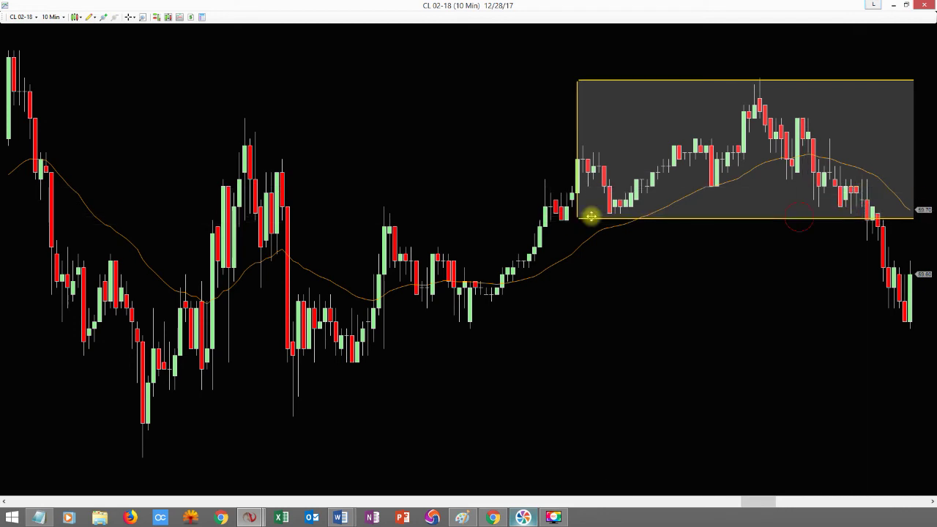
drag(575, 217, 588, 210)
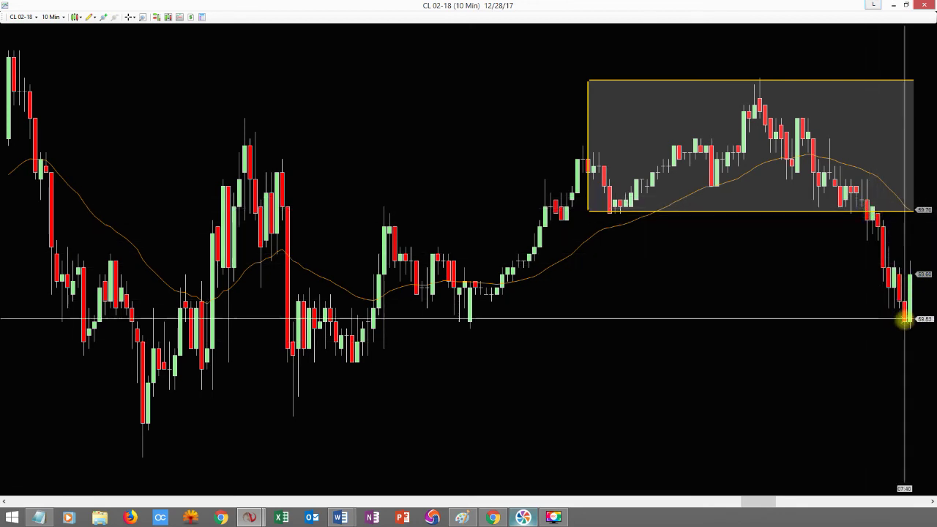
Shorten the rectangle so it ends at the first retest of its lower edge after the breakdown.
drag(757, 268, 652, 268)
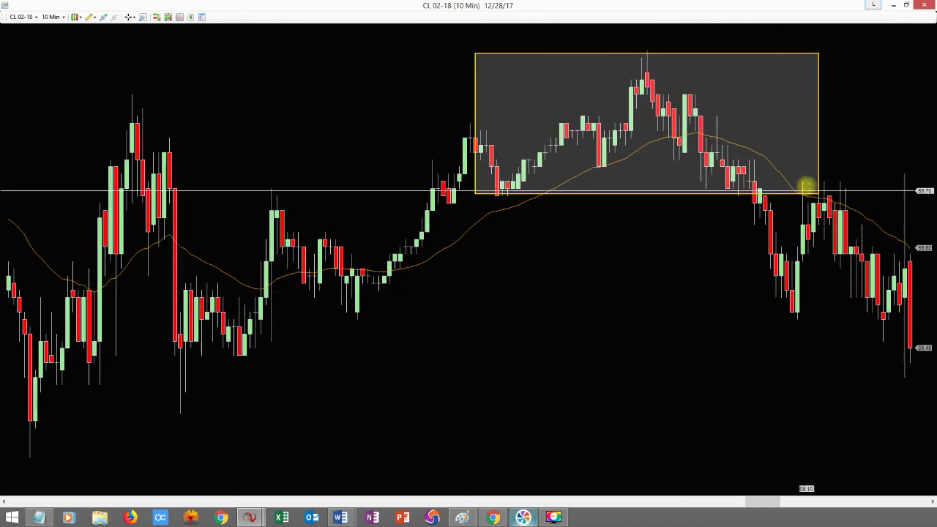
drag(681, 267, 716, 280)
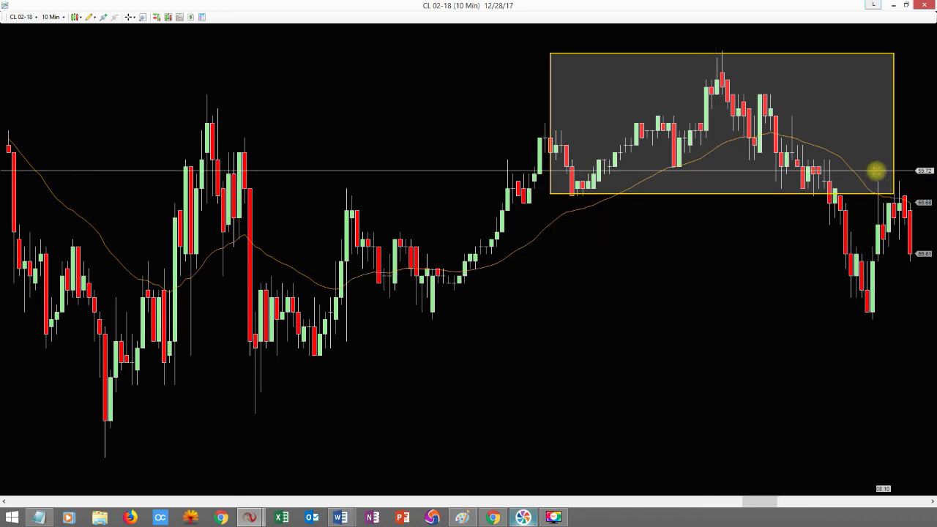
drag(764, 285, 736, 286)
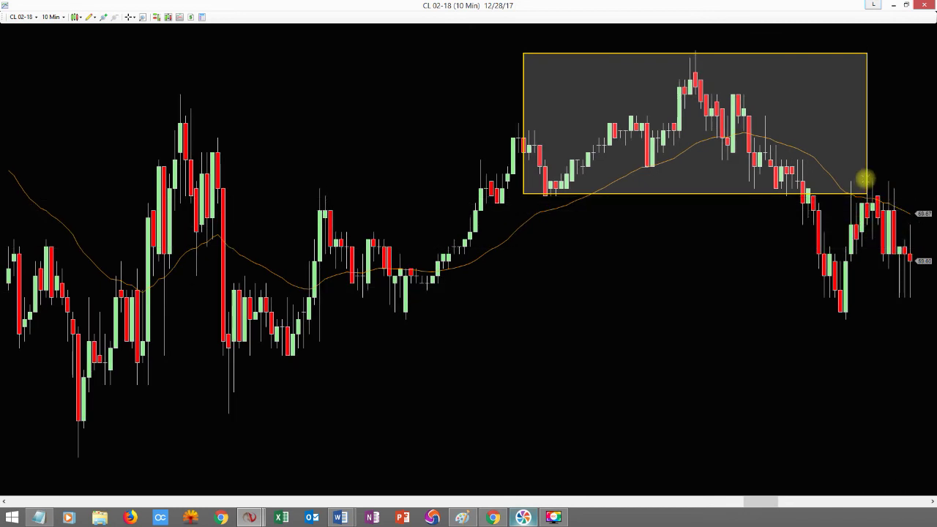
drag(869, 334, 744, 339)
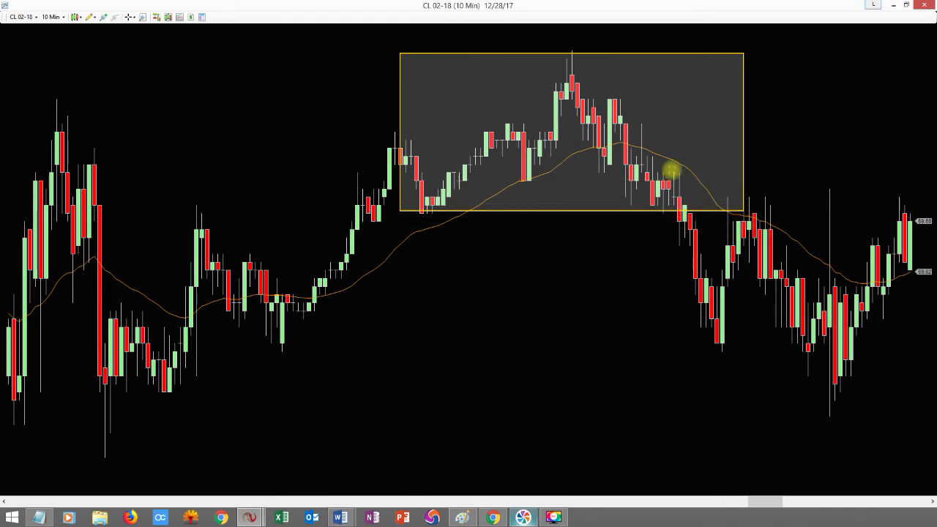
click(93, 16)
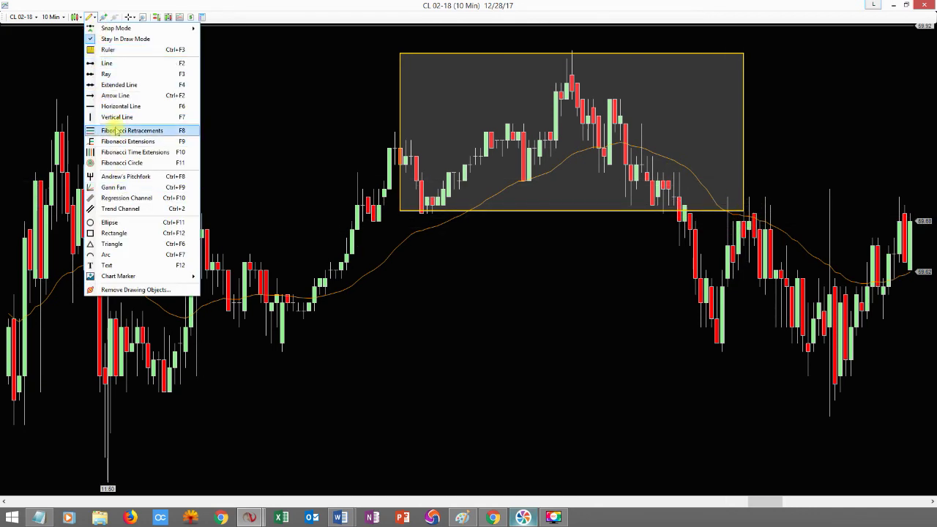
click(734, 272)
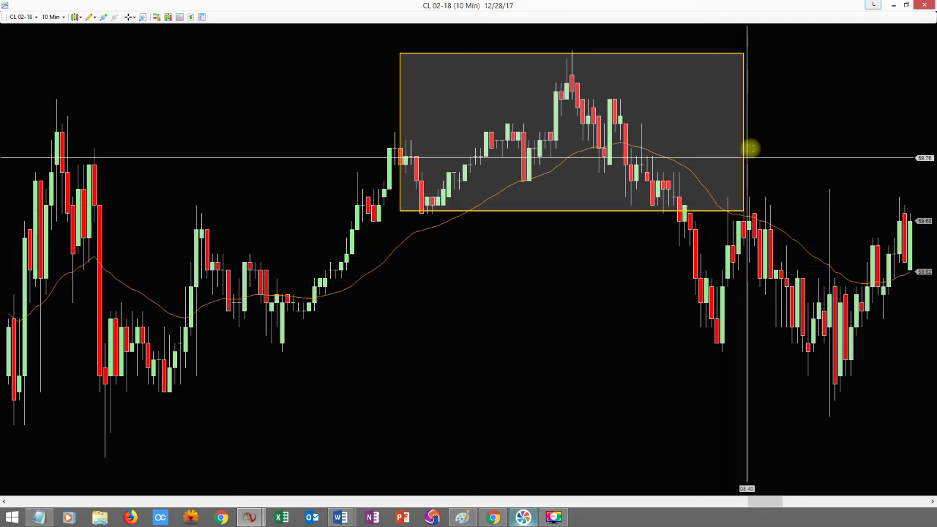
drag(743, 211, 732, 212)
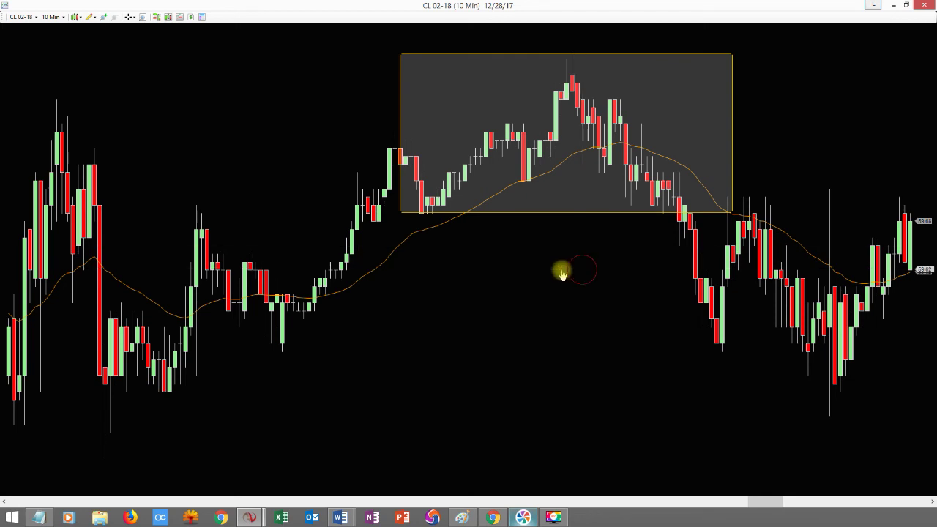
Move the rectangle onto the next consolidation, just before the sharp breakout candle late on 12/28/17.
drag(562, 270, 540, 270)
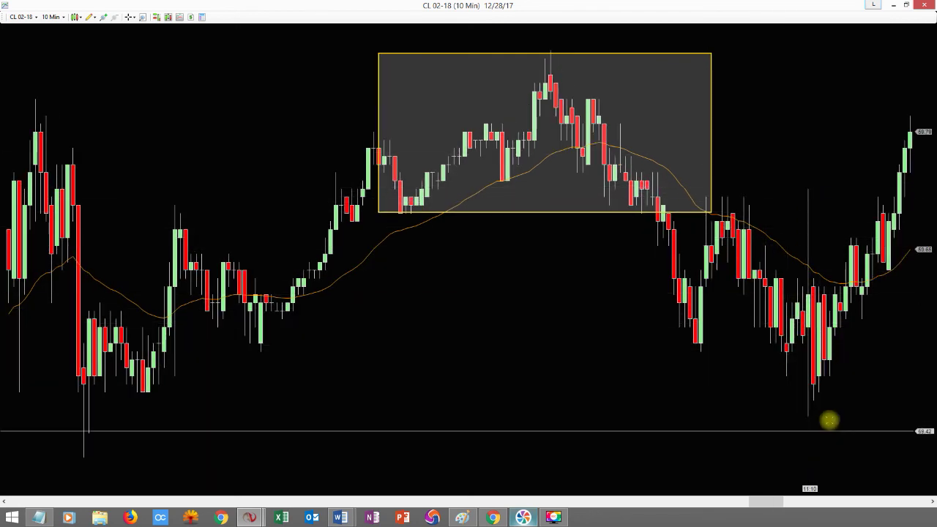
drag(853, 397, 483, 239)
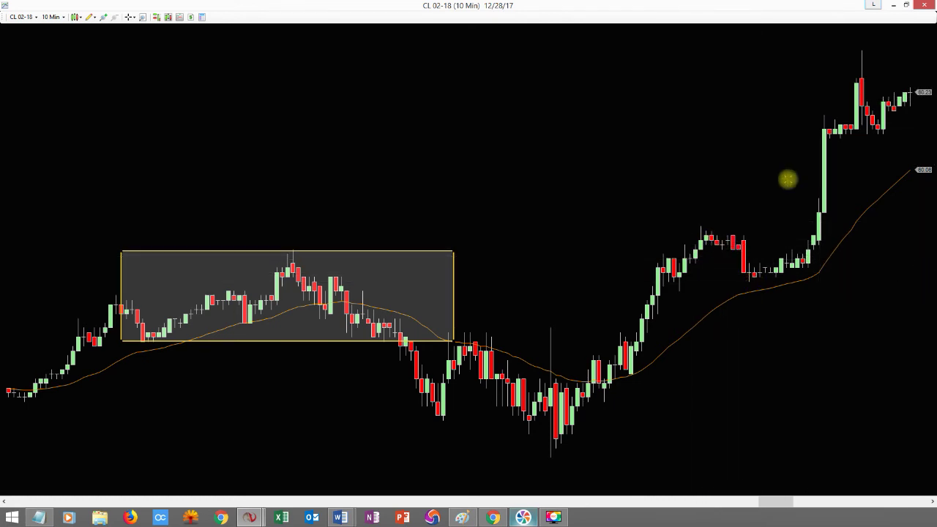
scroll(714, 213, down, 5)
drag(371, 274, 765, 276)
drag(656, 221, 705, 217)
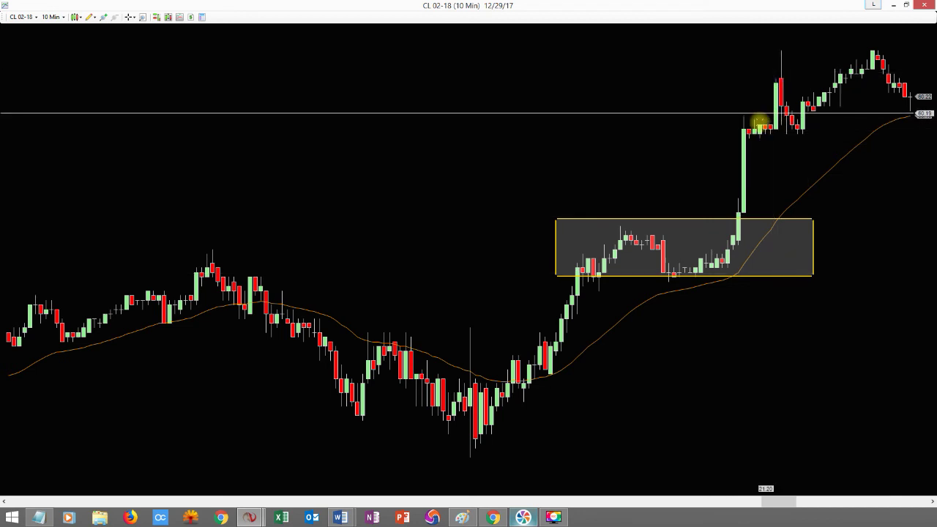
Move the rectangle up to the small consolidation just after the large breakout candle and shrink it to that narrow range.
drag(664, 153, 778, 158)
middle_click(861, 123)
middle_click(877, 123)
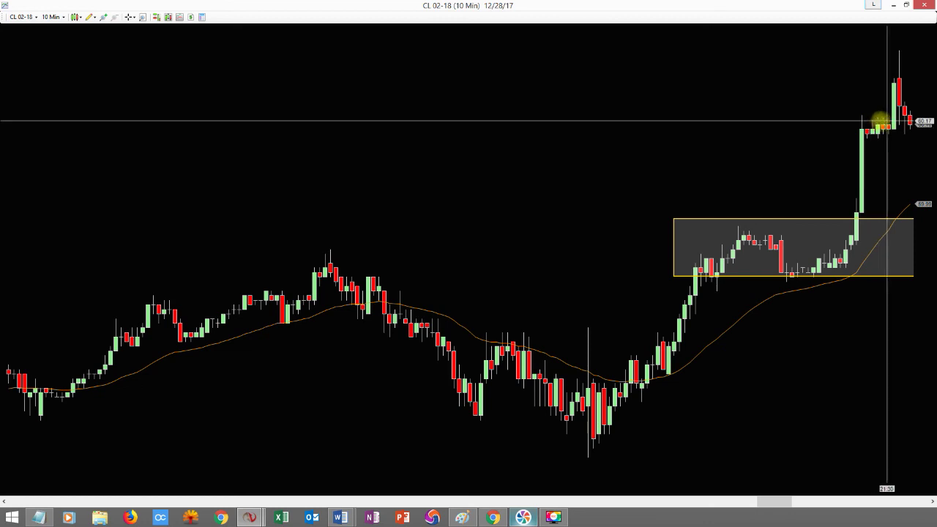
drag(832, 217, 849, 122)
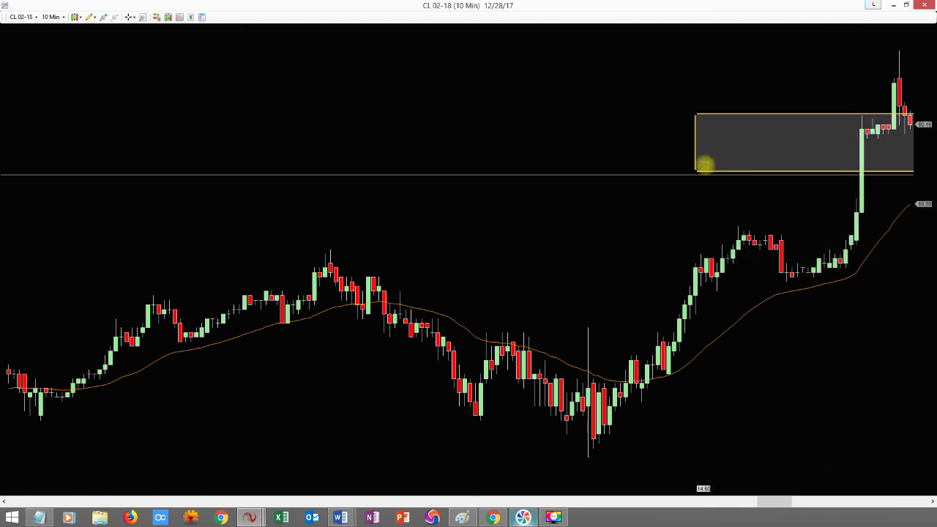
drag(699, 171, 818, 154)
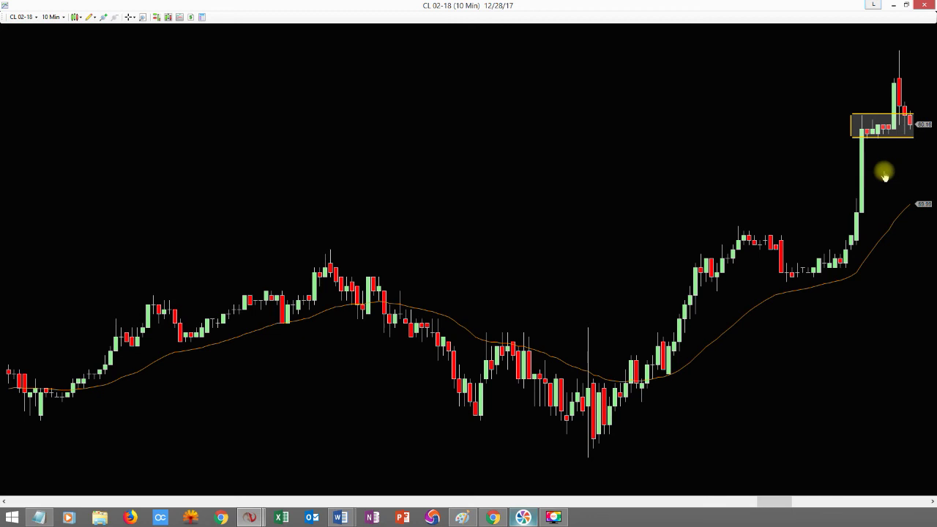
Examine how price retests and breaks the small rectangle, following the candles from 12/29/17 into 1/02/18.
drag(884, 174, 875, 170)
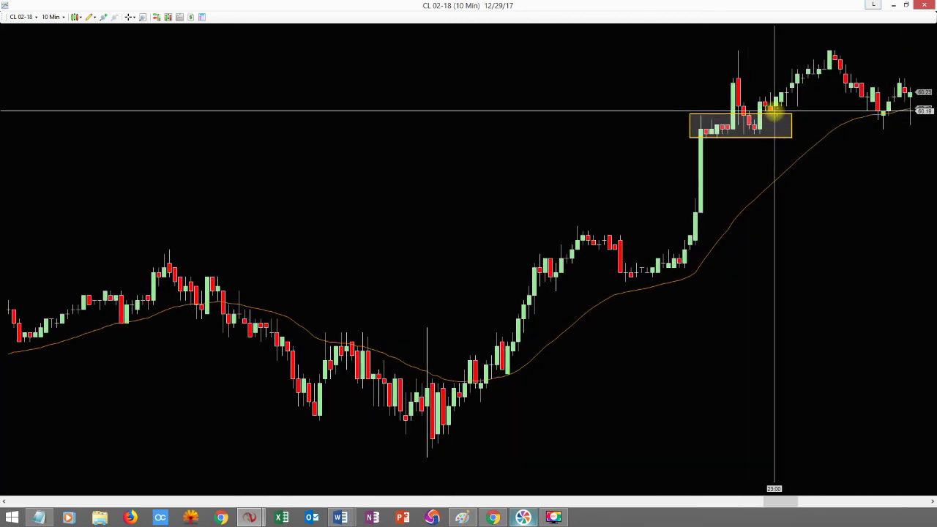
drag(795, 220, 649, 233)
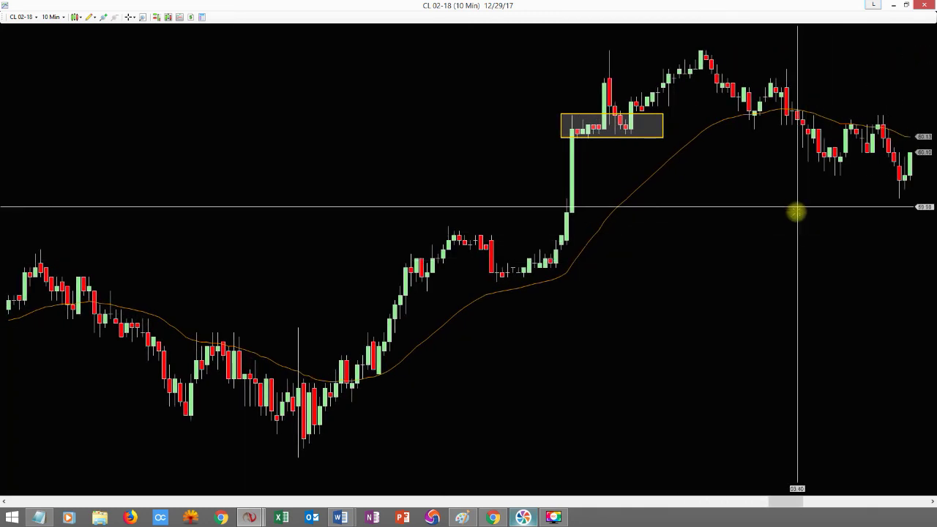
drag(784, 220, 591, 219)
drag(768, 240, 673, 247)
drag(539, 307, 535, 347)
drag(715, 364, 599, 351)
drag(535, 186, 484, 189)
drag(866, 334, 733, 210)
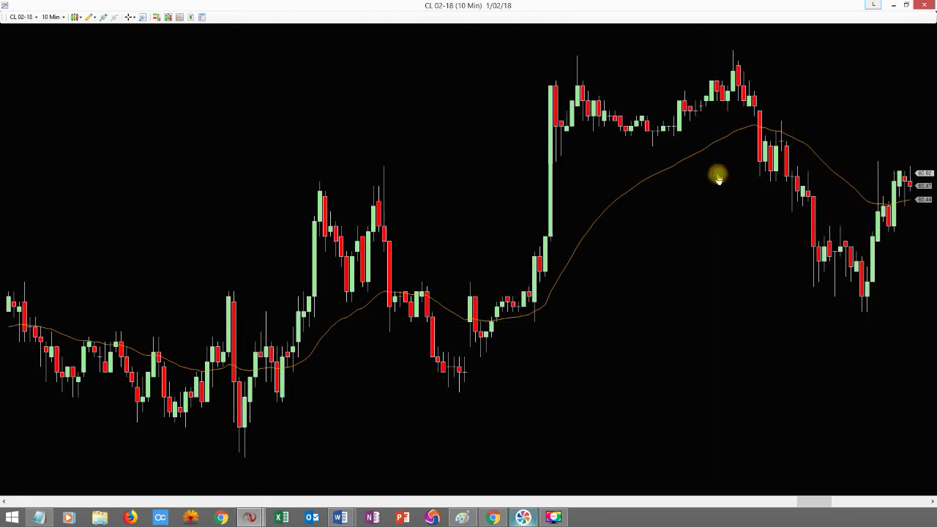
drag(718, 176, 581, 168)
drag(640, 198, 764, 242)
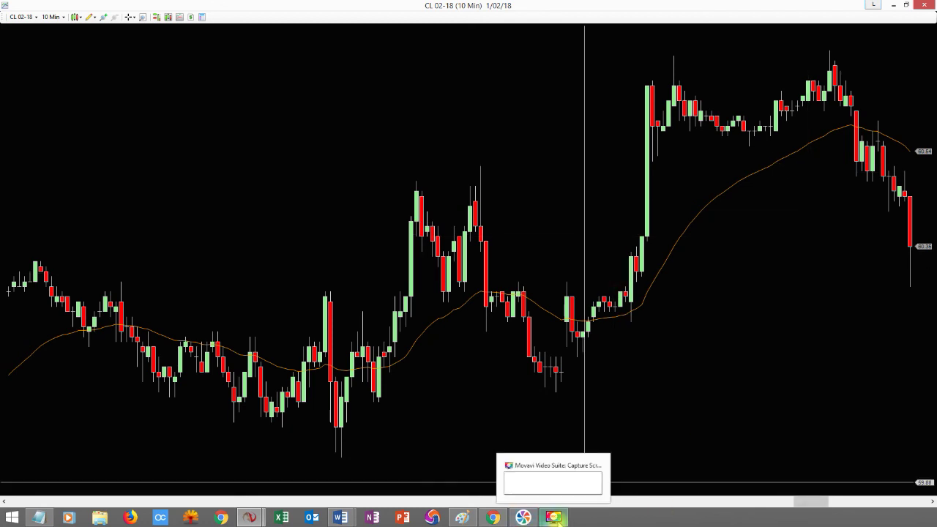
click(558, 510)
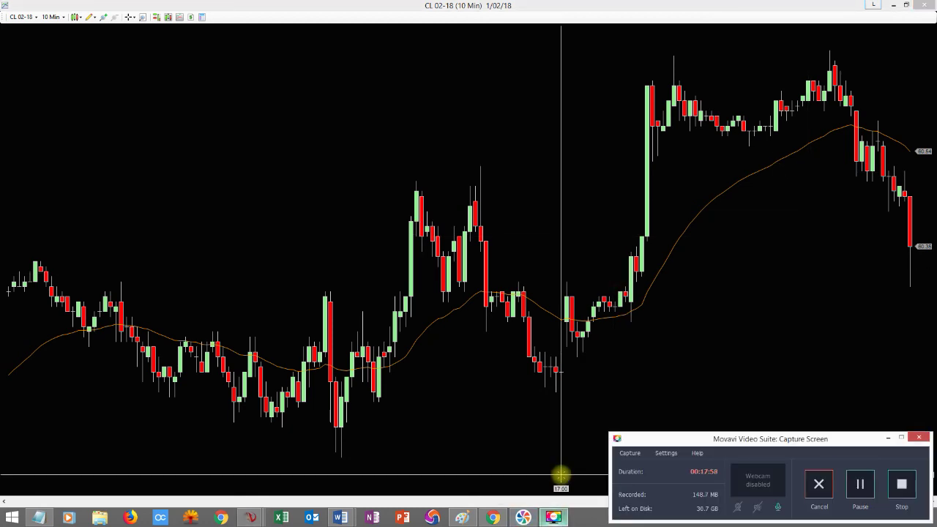
click(891, 439)
Examine the consolidations and breakouts from 1/02/18 through the 1/03/18 rally to the 1/05/18 decline.
drag(828, 330, 803, 334)
drag(788, 283, 715, 191)
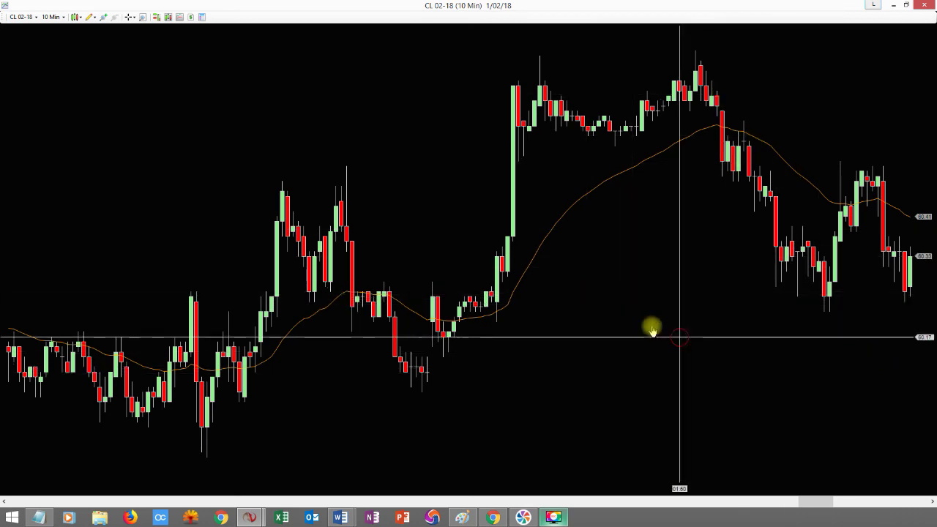
scroll(652, 330, down, 10)
drag(469, 353, 291, 339)
drag(834, 355, 530, 348)
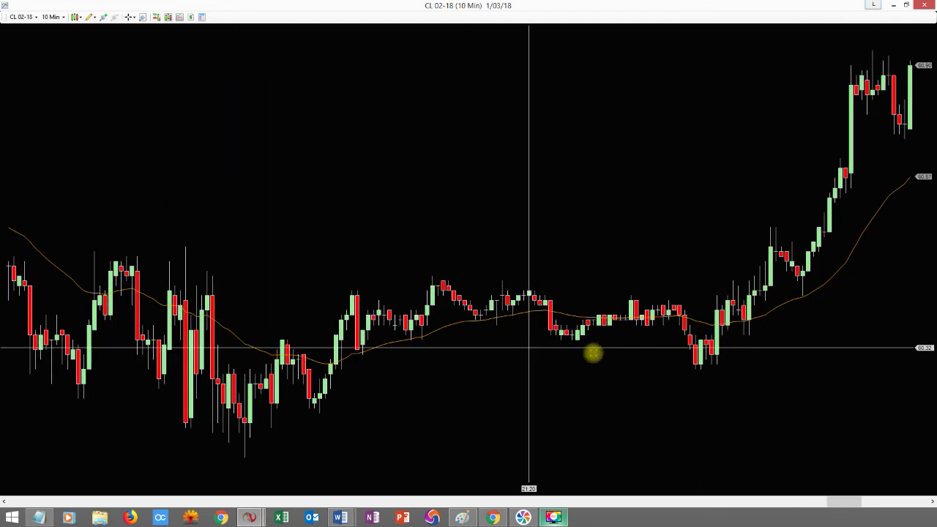
drag(580, 234, 549, 235)
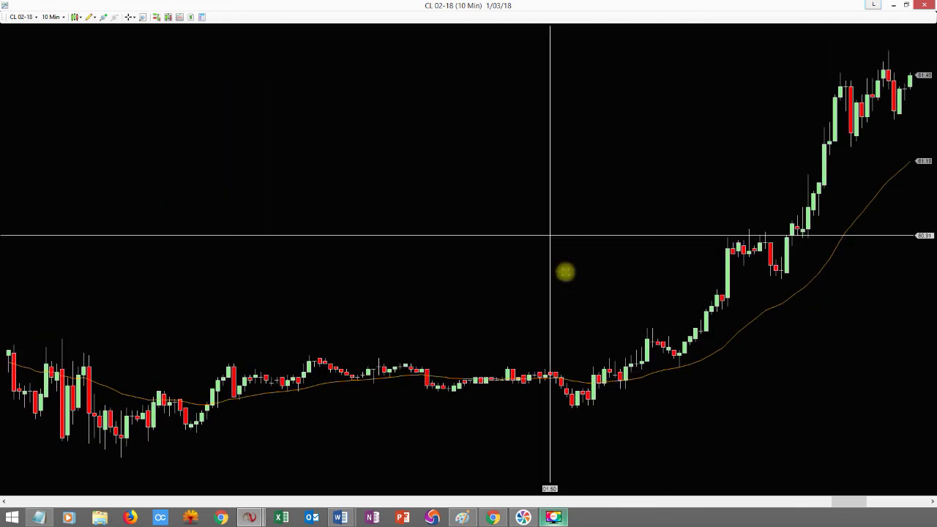
drag(669, 199, 385, 201)
scroll(385, 204, down, 3)
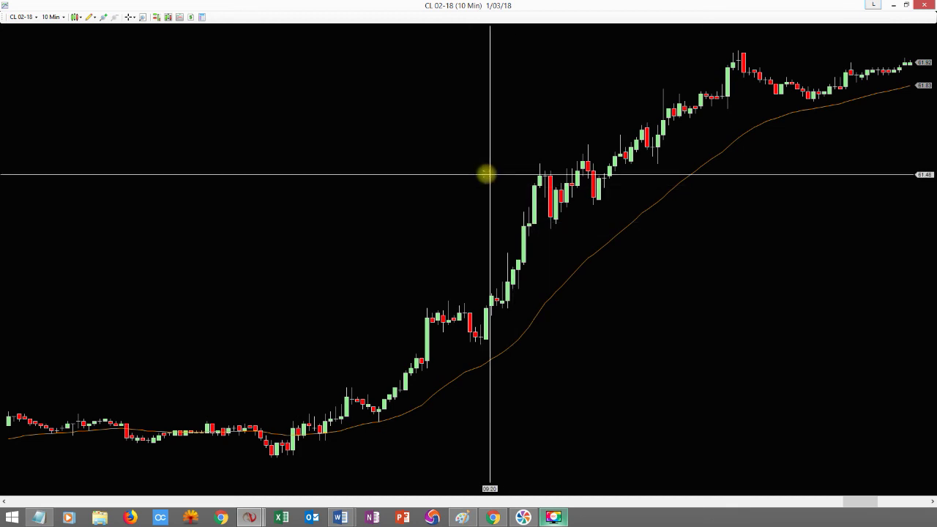
drag(487, 173, 293, 186)
drag(703, 227, 370, 238)
scroll(711, 342, down, 10)
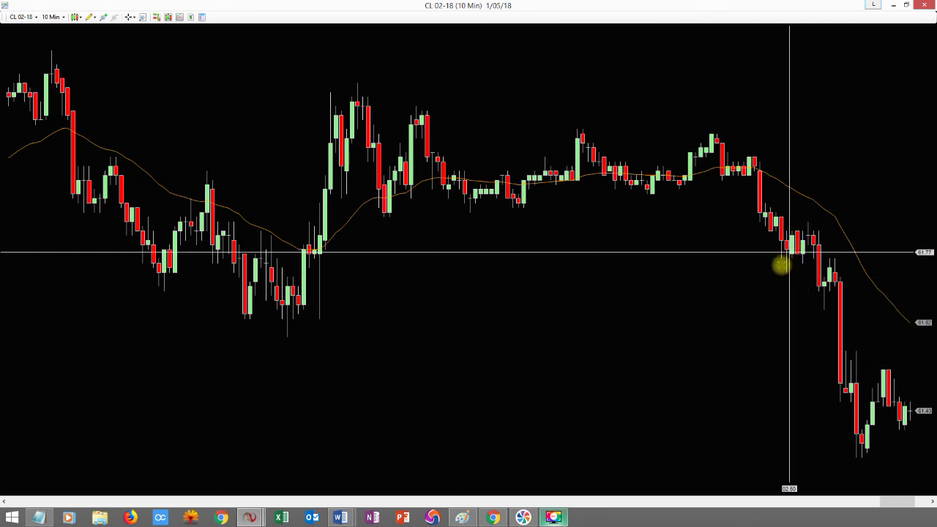
Examine the sideways range before the sharp decline on the 1/05/18 section and the price swings that follow it.
scroll(661, 294, up, 5)
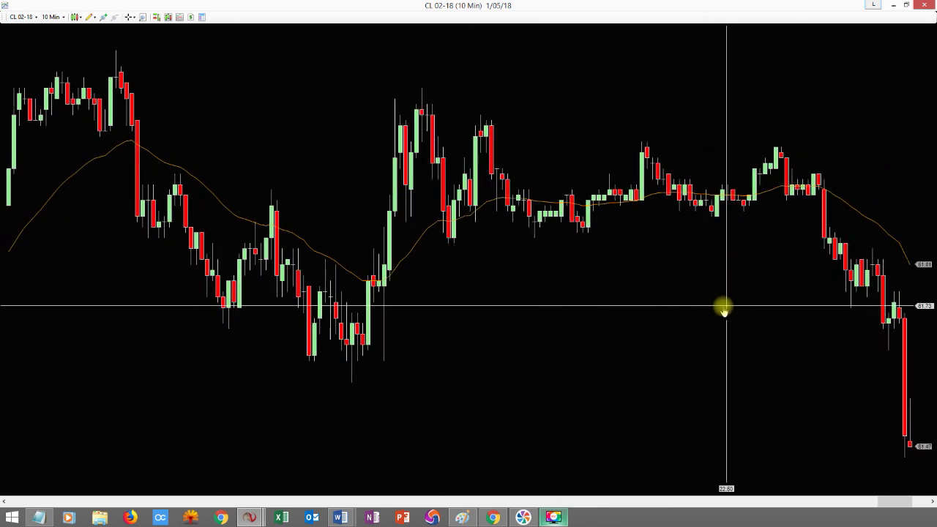
scroll(675, 304, down, 3)
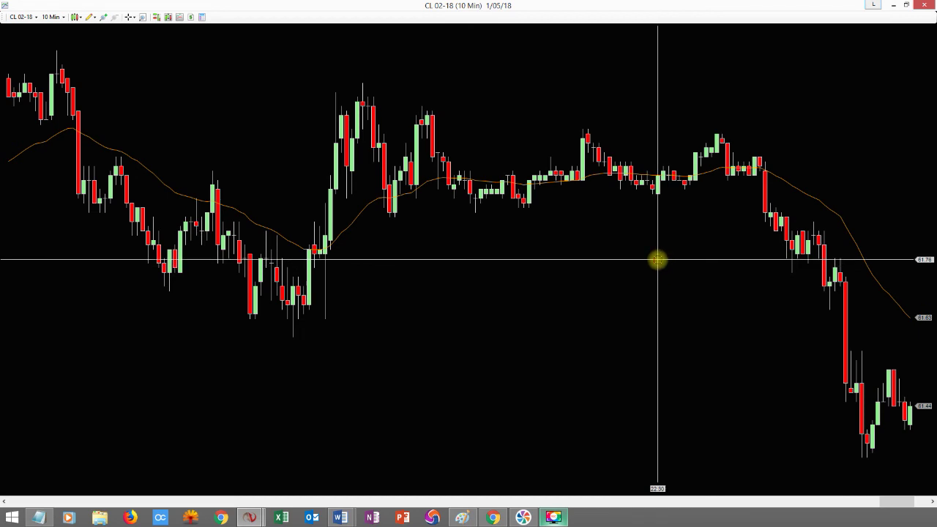
scroll(658, 260, down, 5)
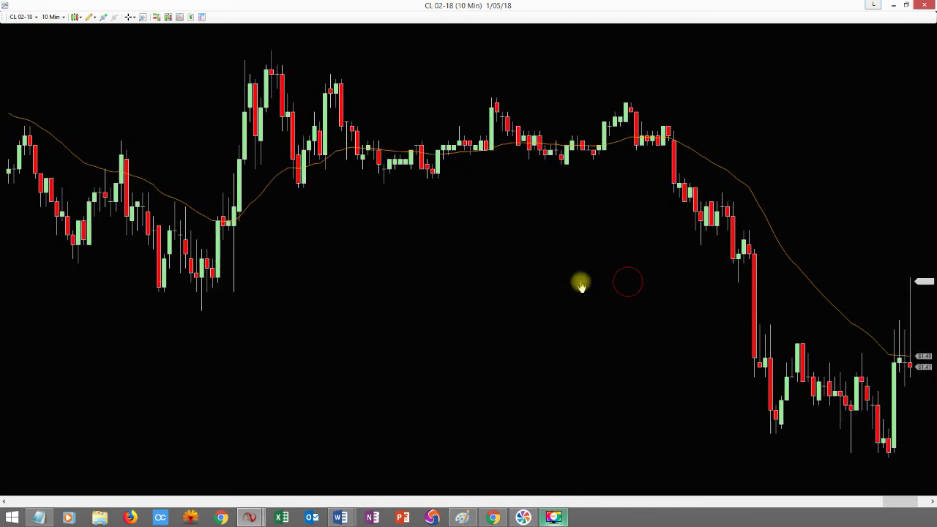
drag(580, 284, 502, 278)
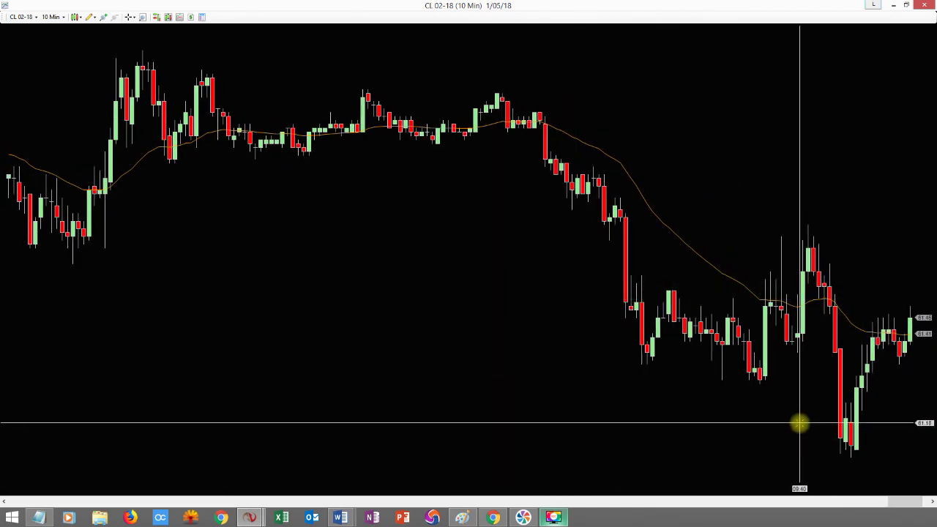
drag(792, 424, 575, 408)
drag(836, 403, 717, 407)
Return the chart to the marked consolidation around 12/15/17 and bring up the previews of the other open chart windows.
drag(915, 504, 339, 490)
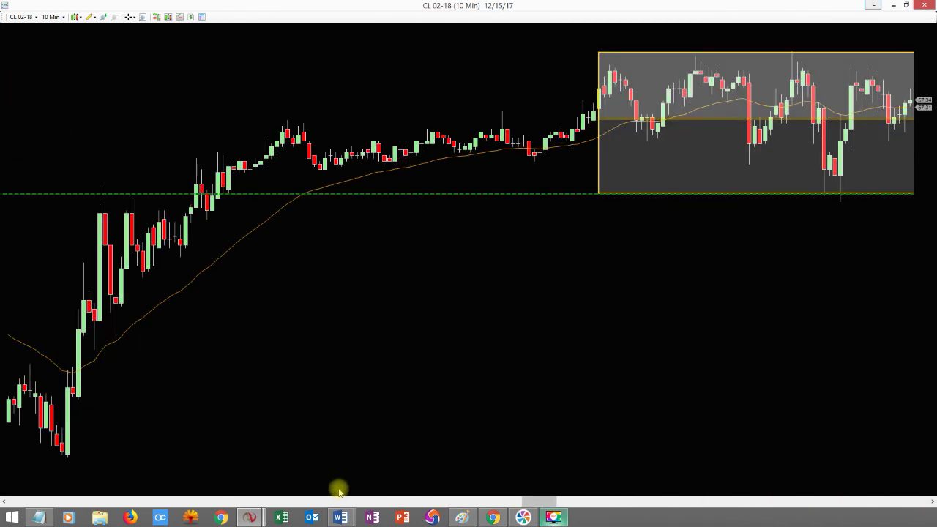
click(247, 517)
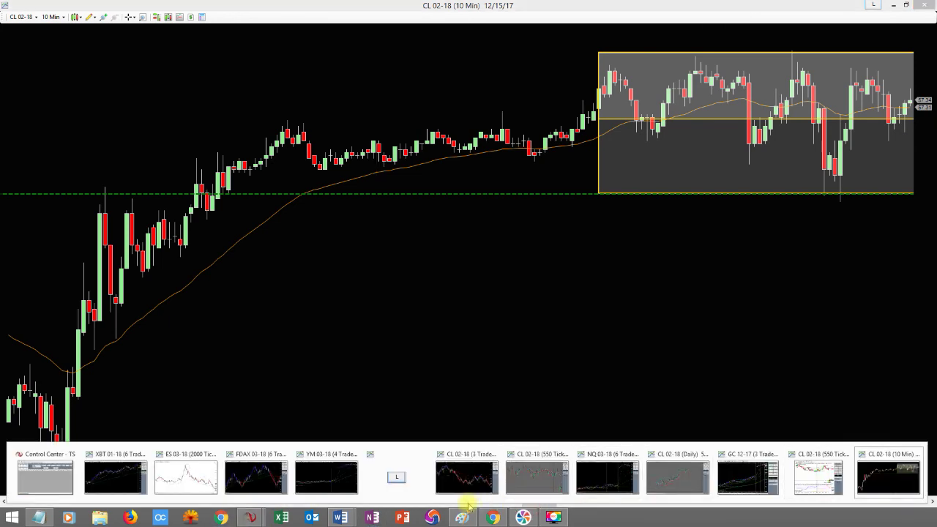